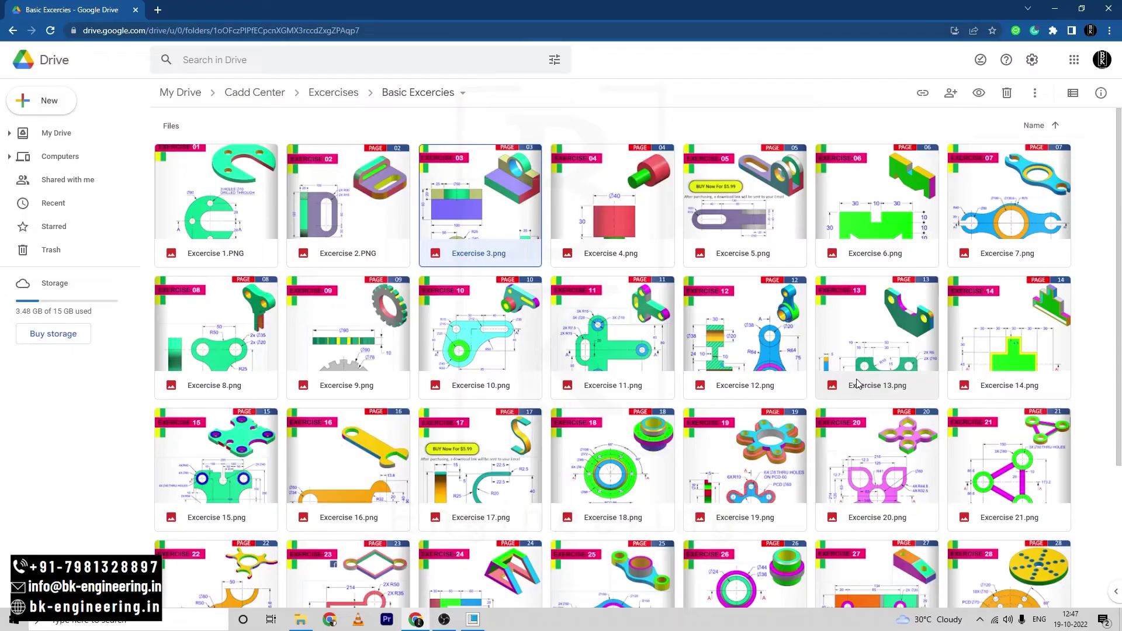
Preview the Exercise 3 reference drawing, then bring Creo Parametric 7.0 to the front.
scroll(856, 381, "down", 1)
scroll(847, 379, "down", 2)
scroll(835, 373, "up", 3)
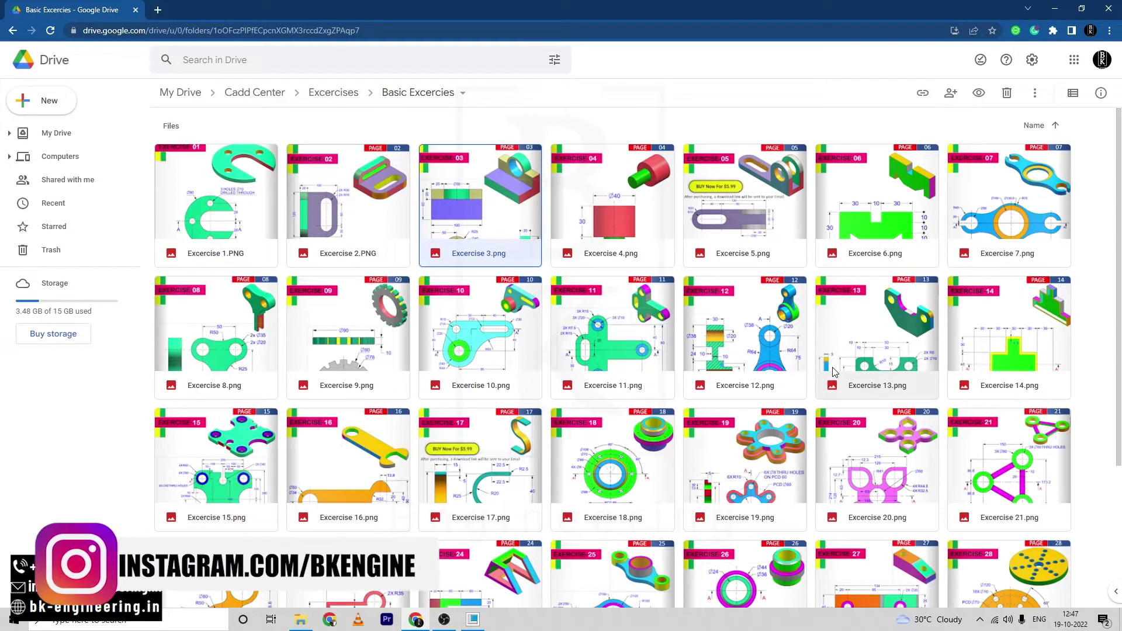
double_click(479, 198)
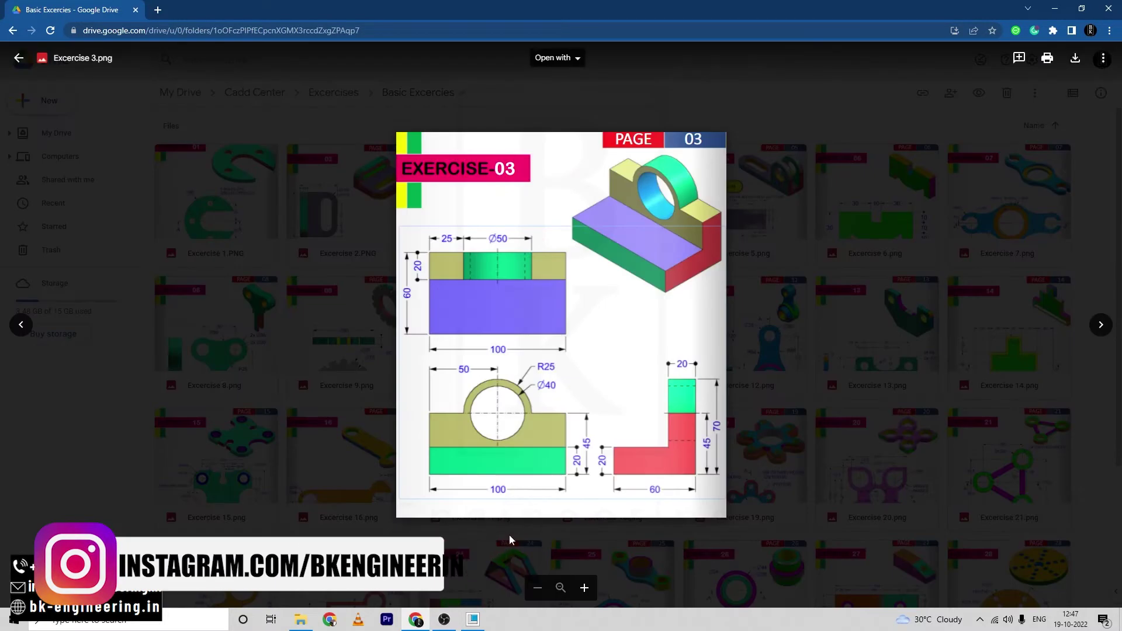
left_click(478, 620)
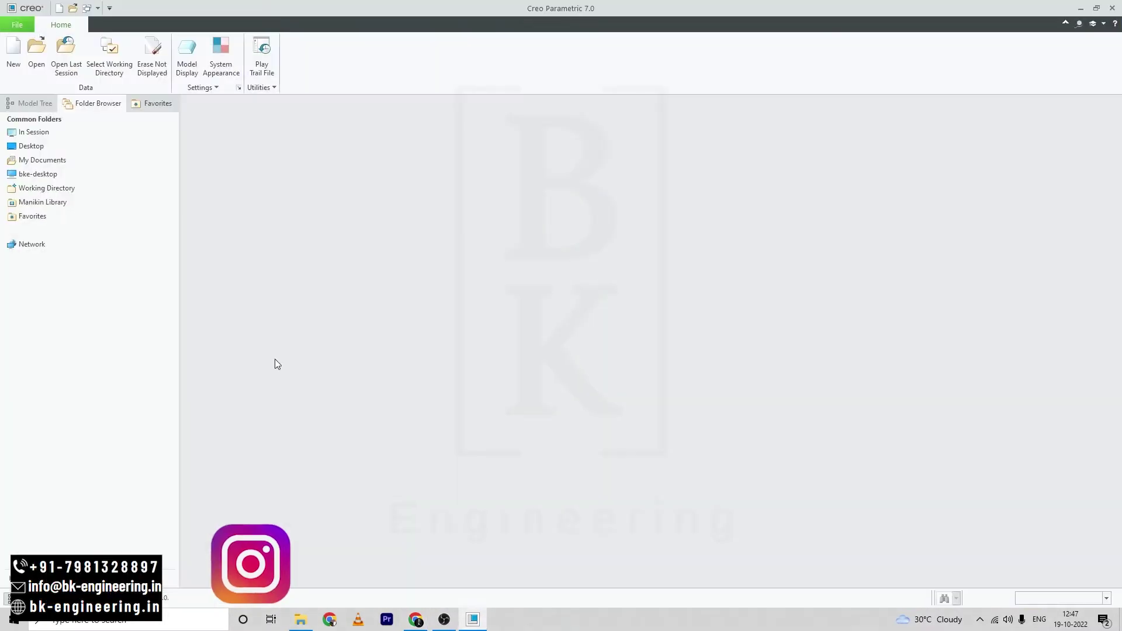
Create solid part prt0001 with the default template and start a sketch on FRONT.
left_click(14, 55)
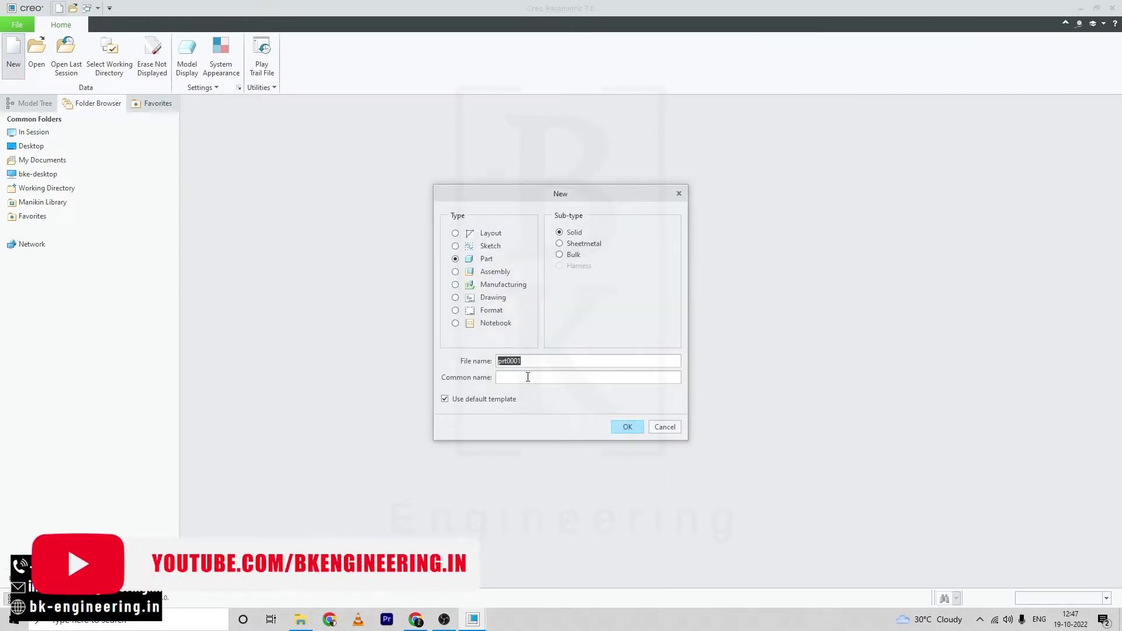
left_click(628, 429)
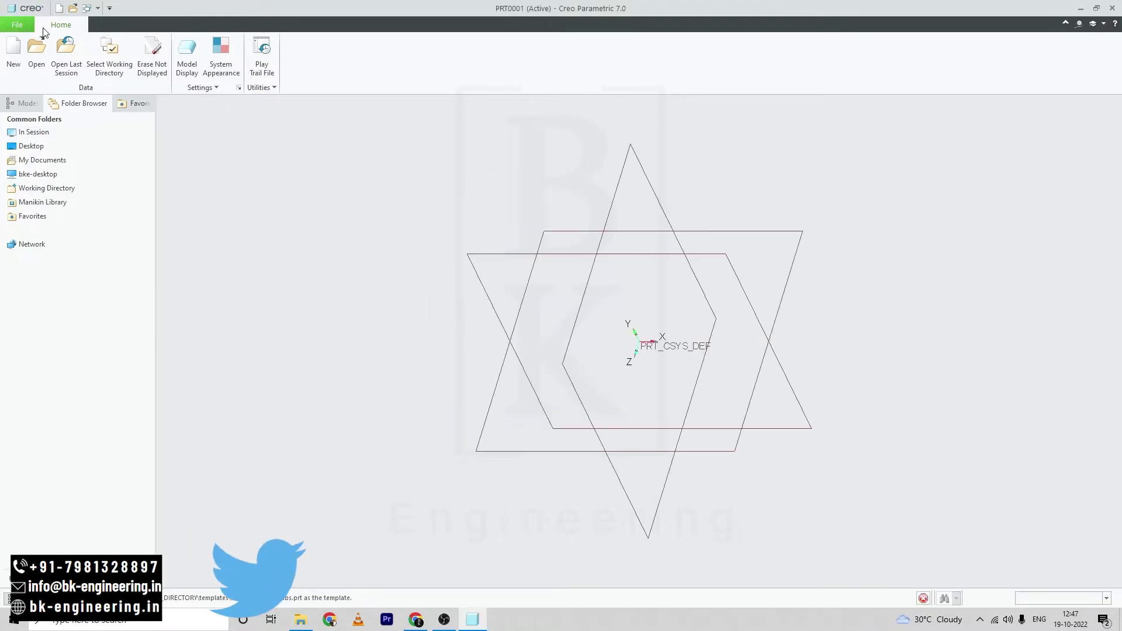
left_click(45, 200)
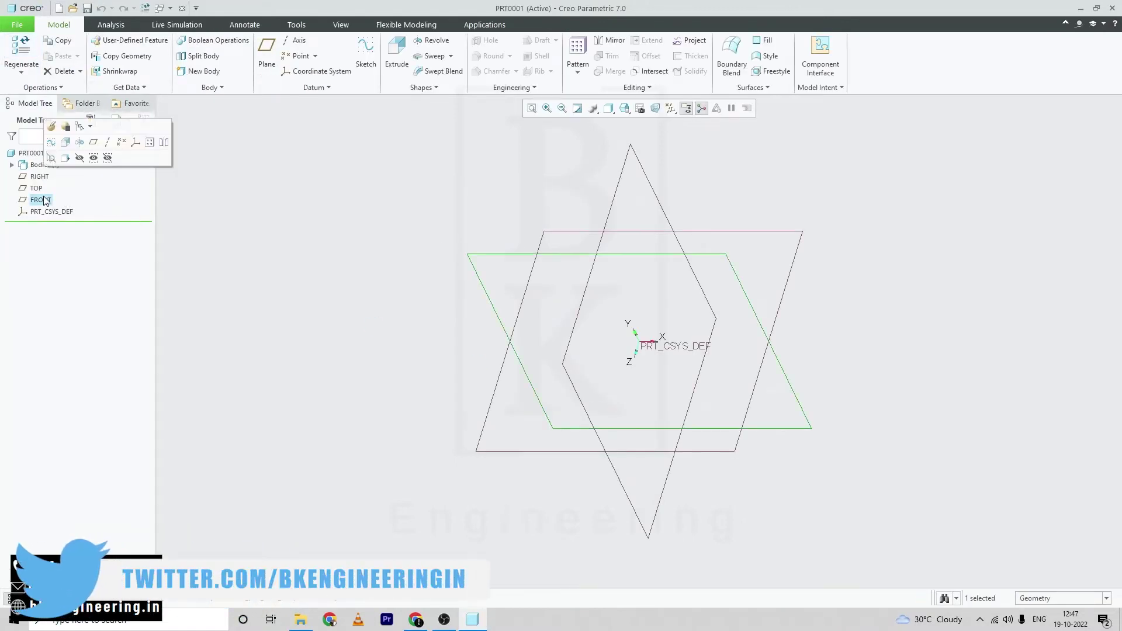
left_click(52, 157)
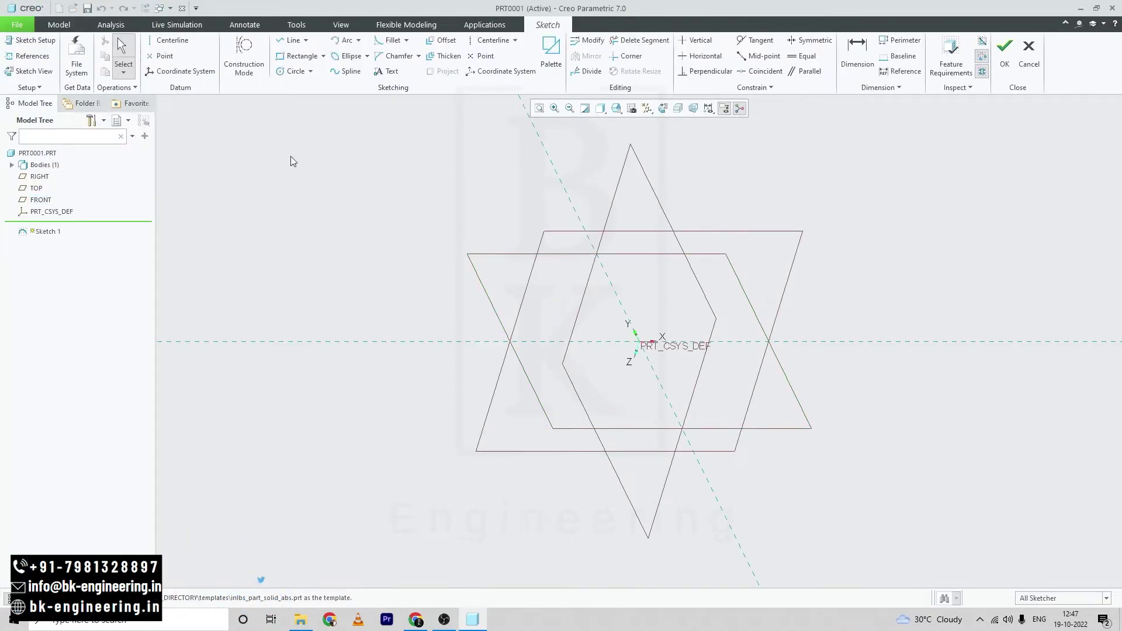
Face the sketch plane and draw a closed L-shaped line profile from the origin.
left_click(662, 107)
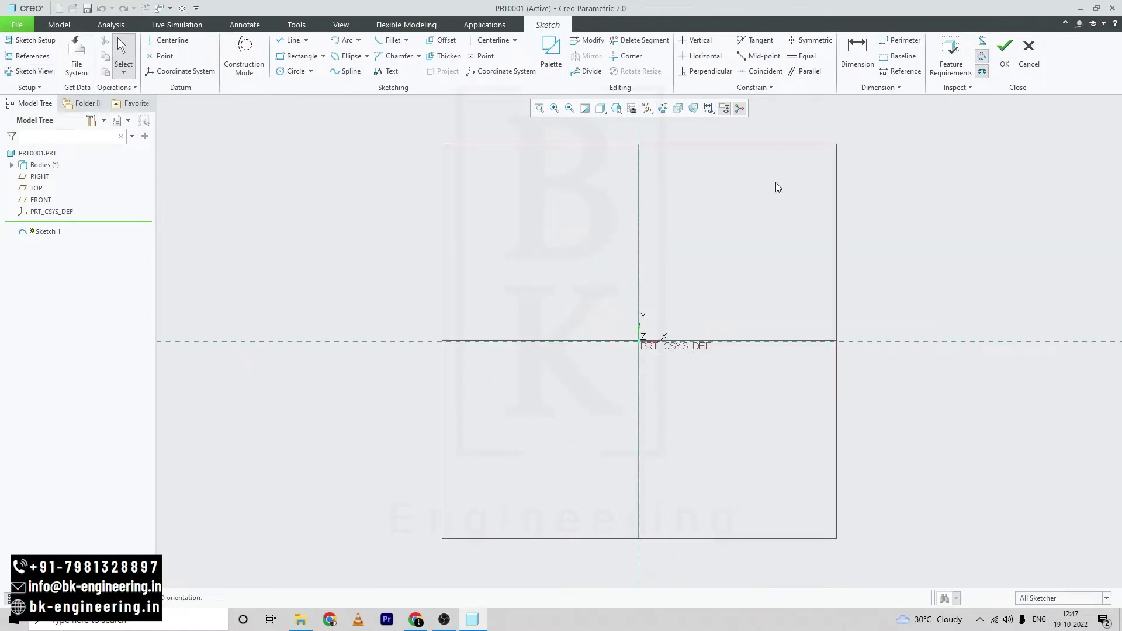
key("alt+Tab")
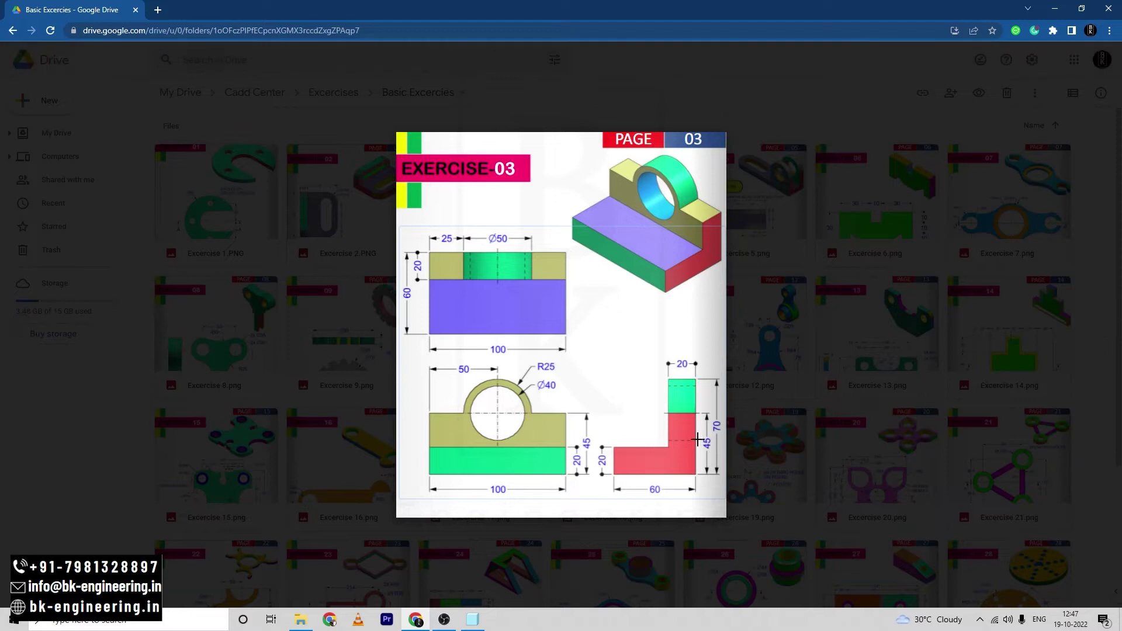
key("alt+Tab")
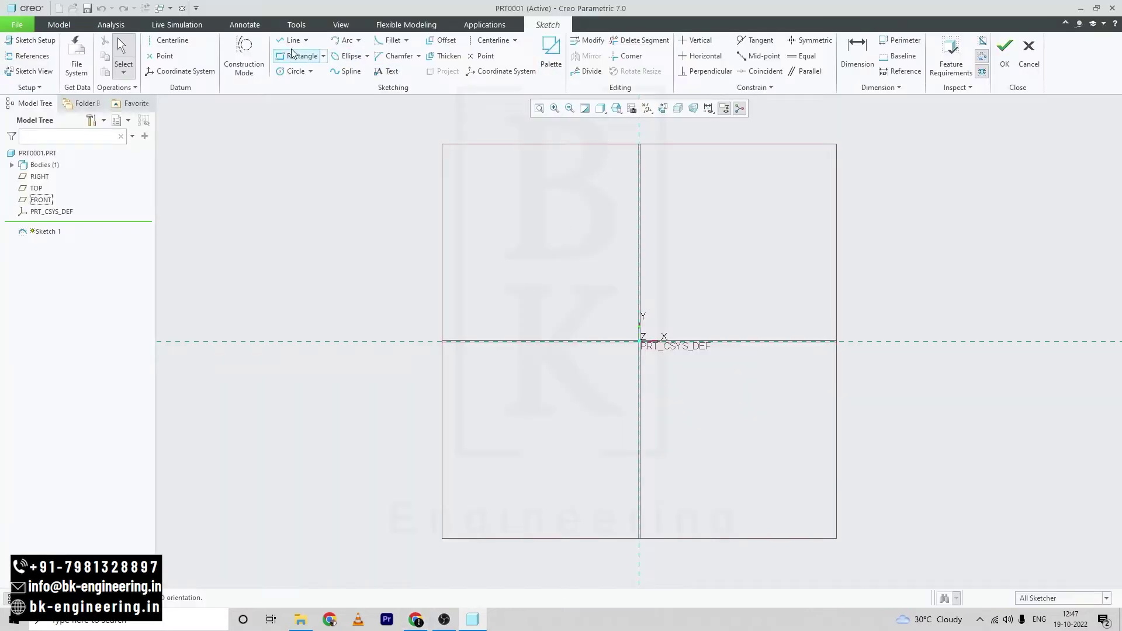
left_click(290, 39)
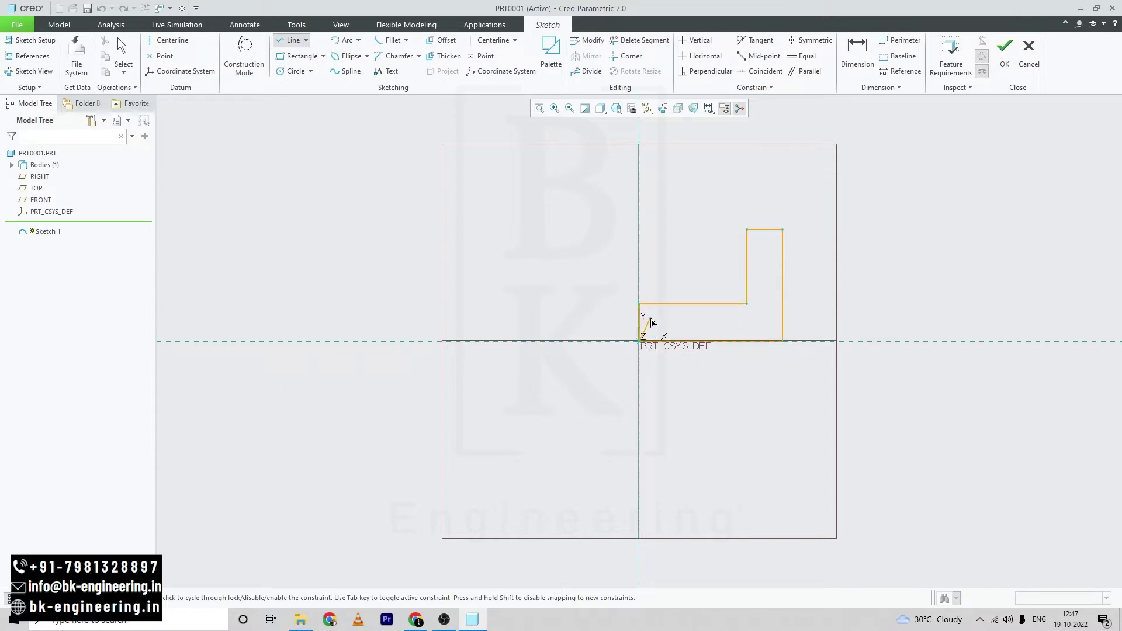
key("alt+Tab")
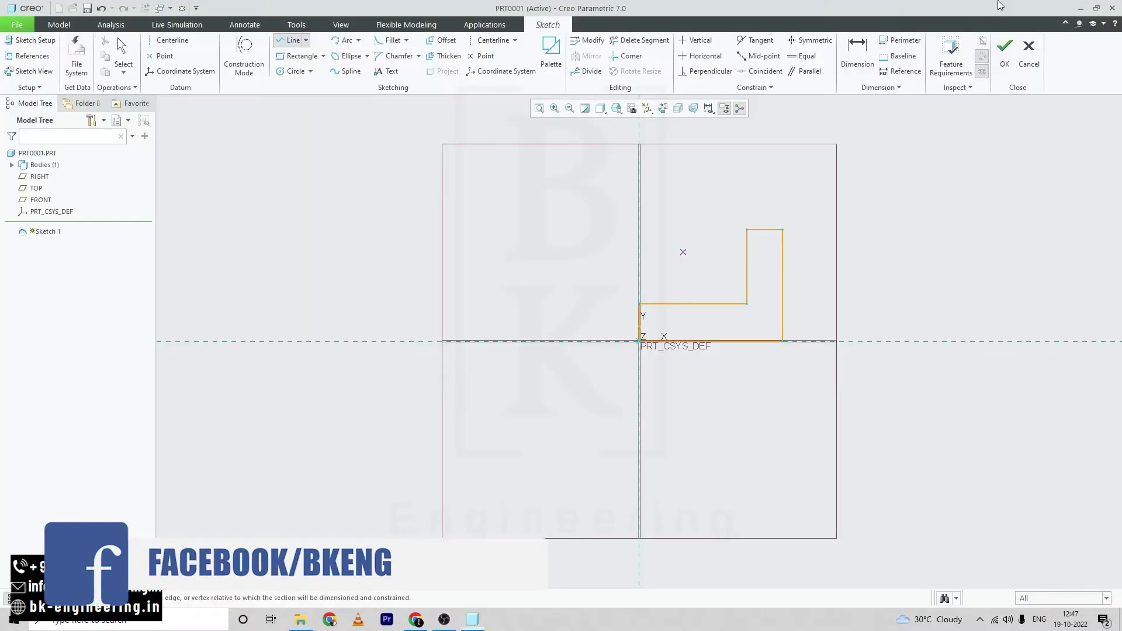
key("alt+Tab")
Dimension the profile's base to 60 and 45, checking the reference drawing.
left_click(857, 53)
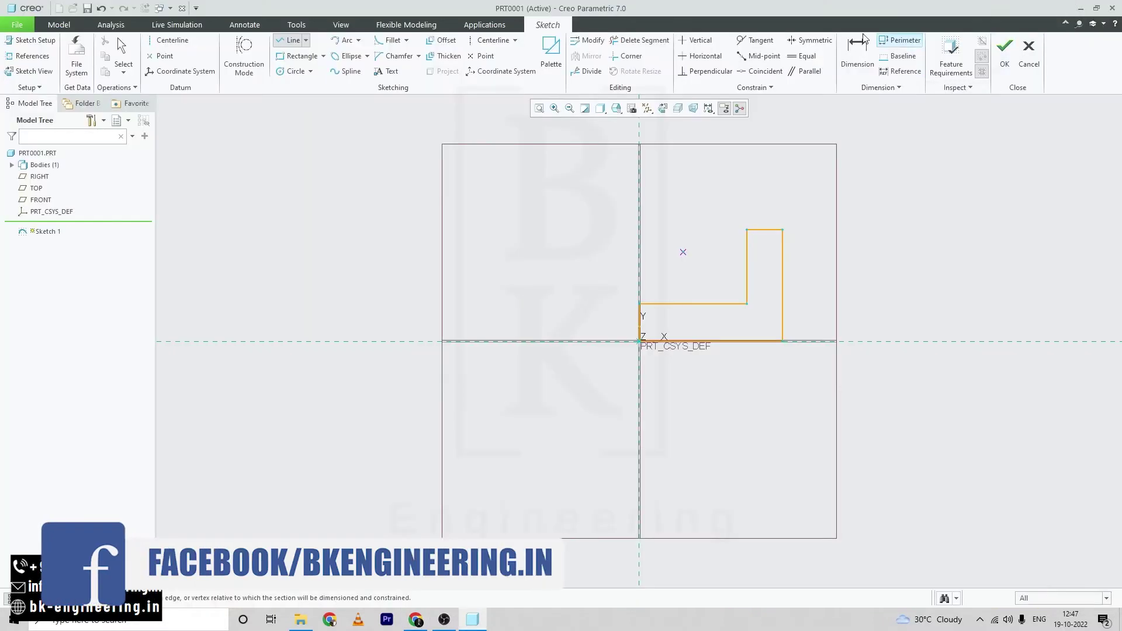
double_click(692, 331)
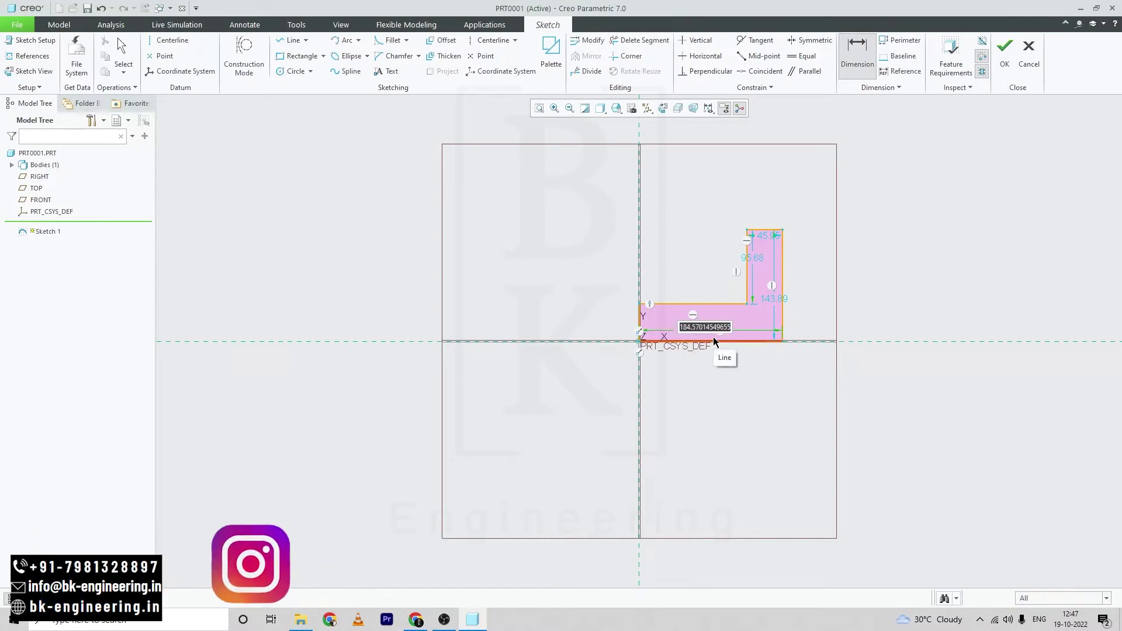
type("60")
key("Return")
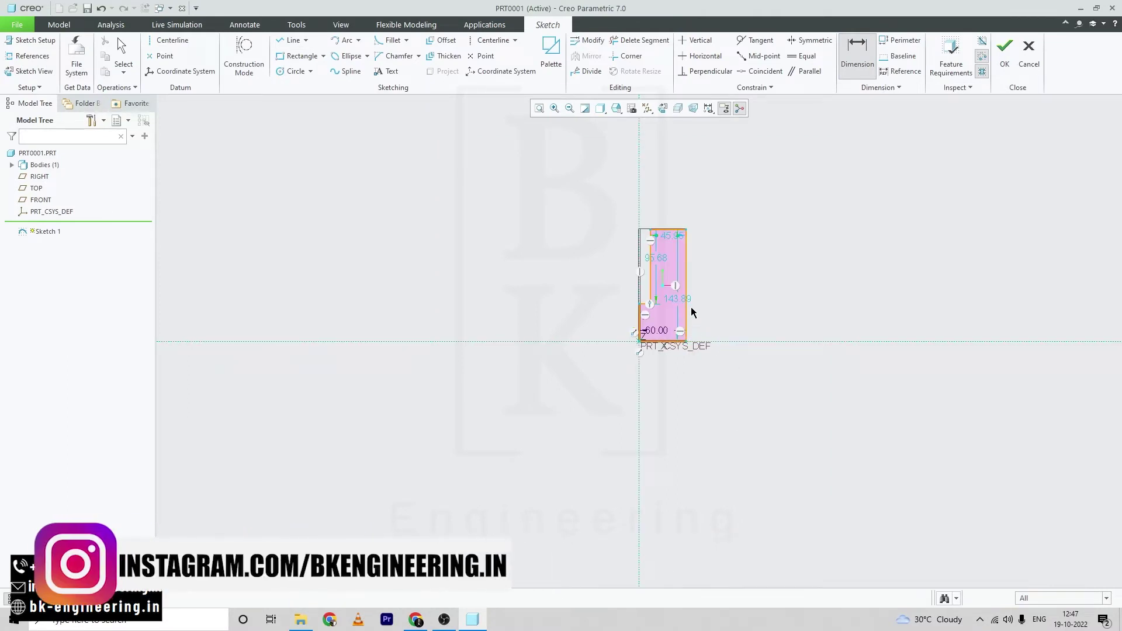
key("alt+Tab")
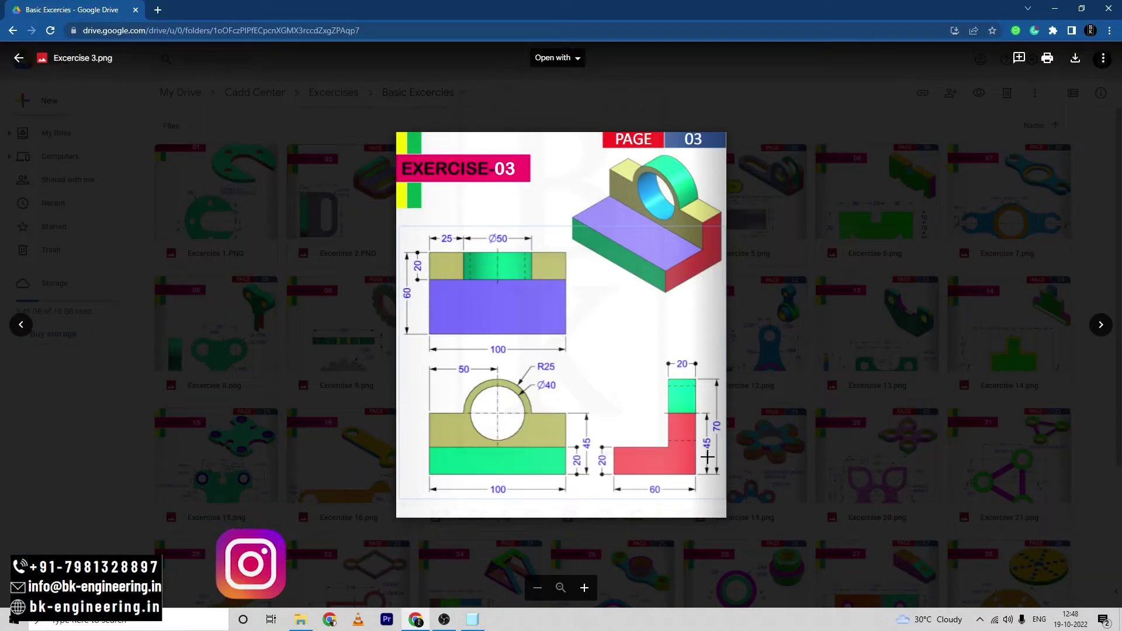
key("alt+Tab")
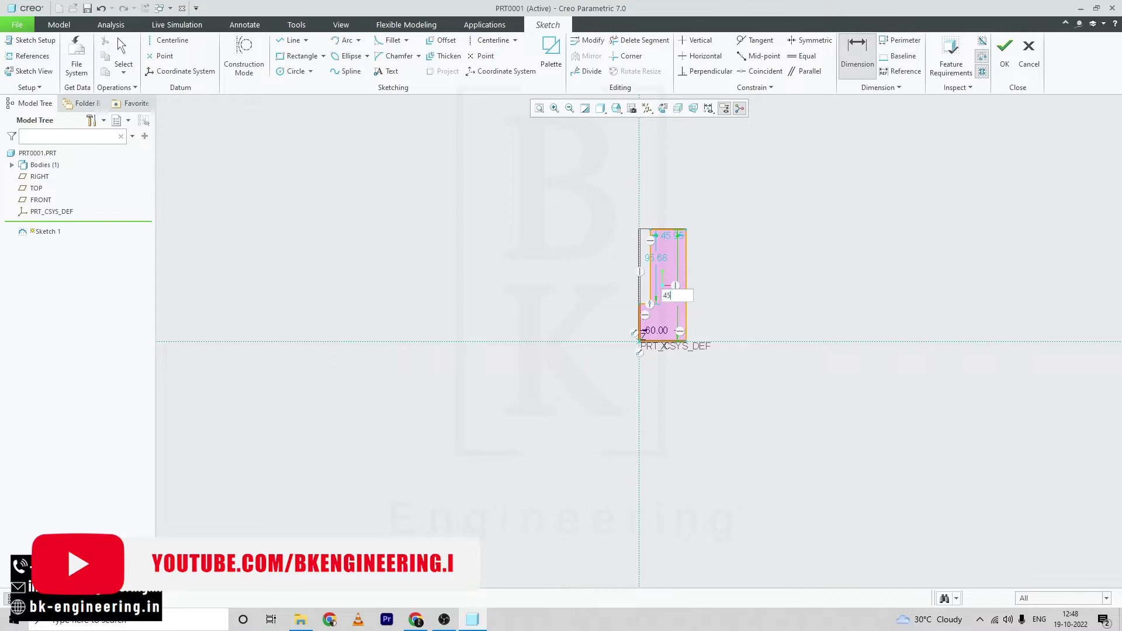
key("Return")
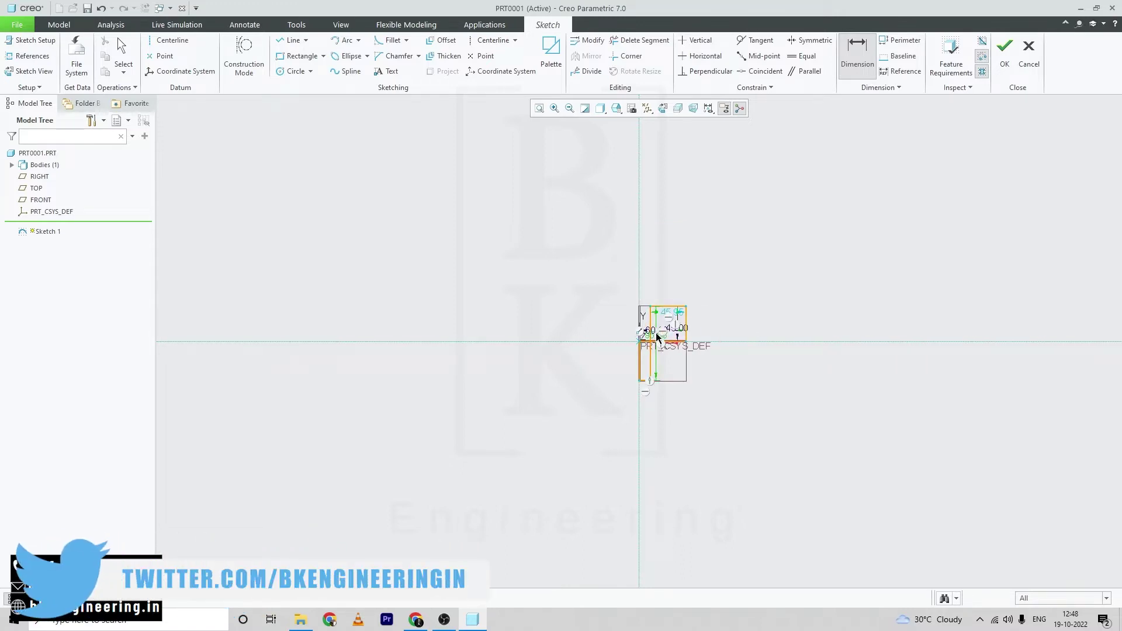
key("alt+Tab")
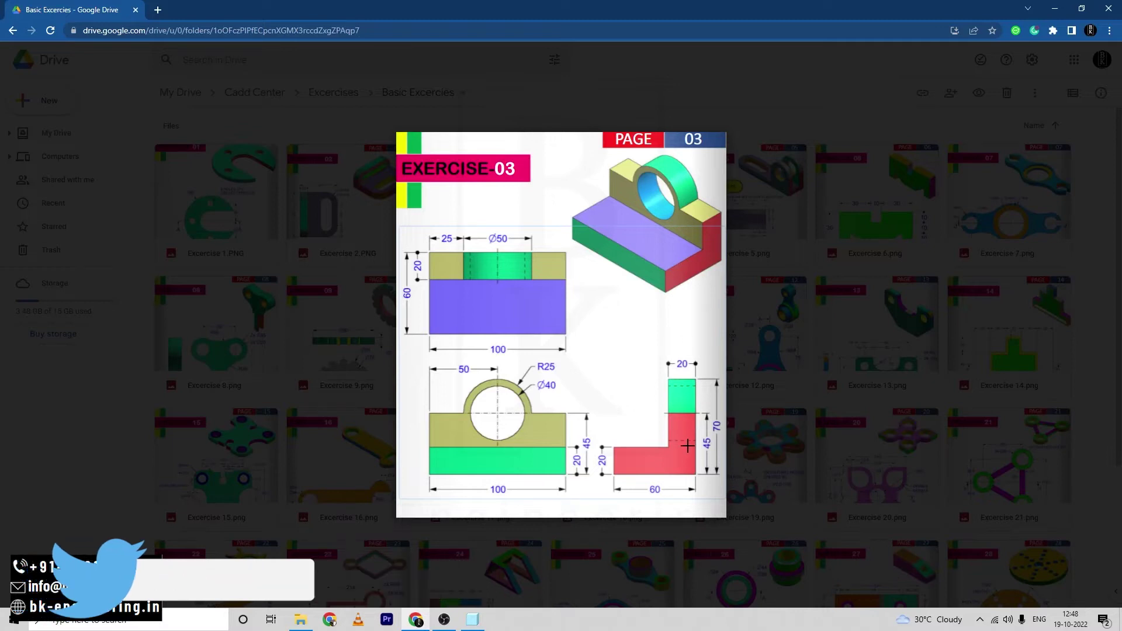
key("alt+Tab")
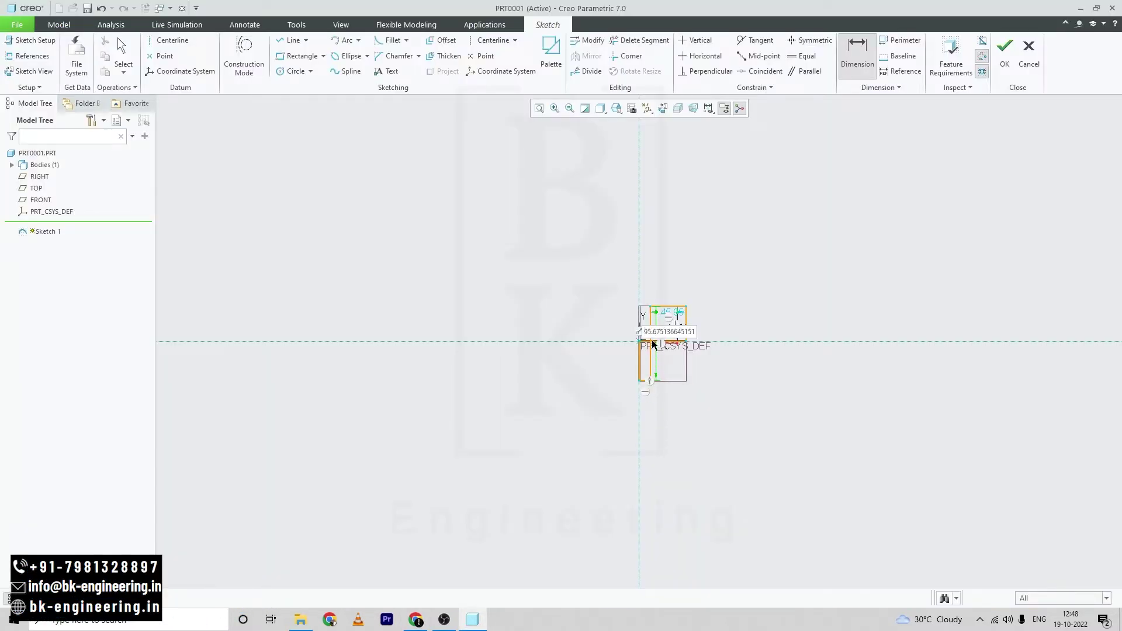
middle_click(649, 377)
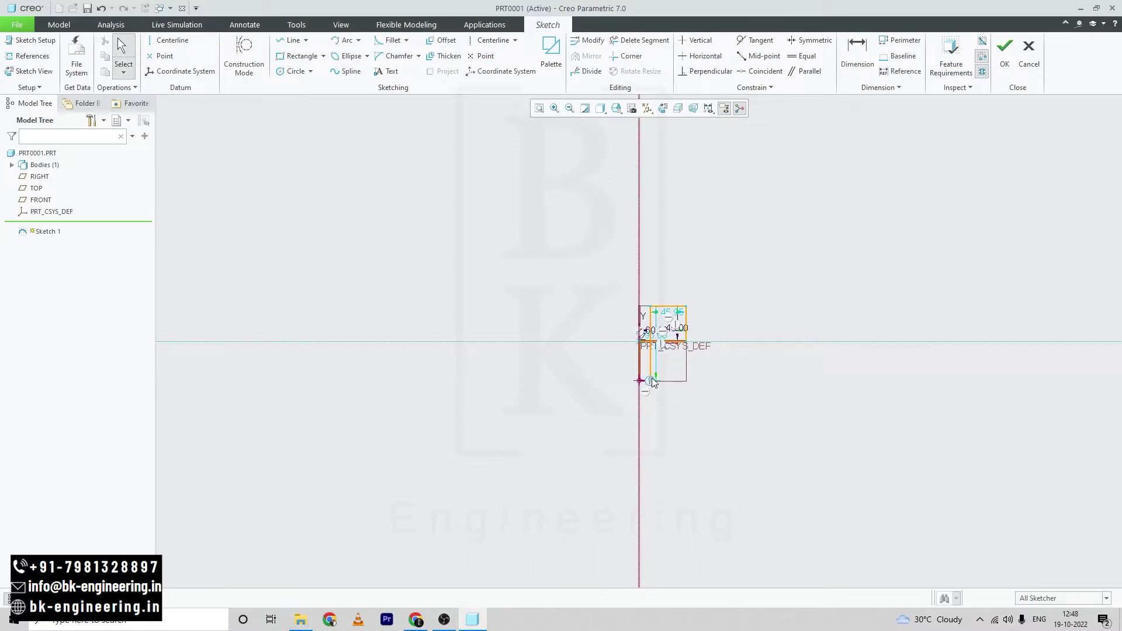
Drag the profile edges into a tall right-hand upright with a low left step.
left_click_drag(650, 314, 664, 221)
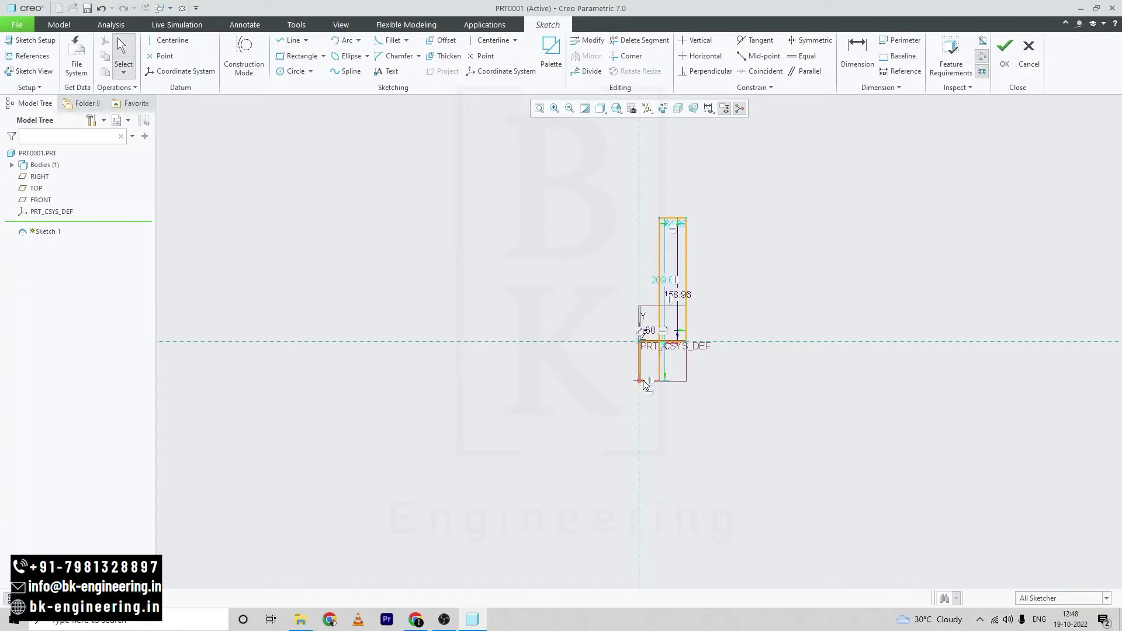
left_click_drag(649, 381, 660, 177)
mouse_move(657, 223)
left_mouse_down()
mouse_move(662, 289)
mouse_move(724, 170)
left_mouse_up()
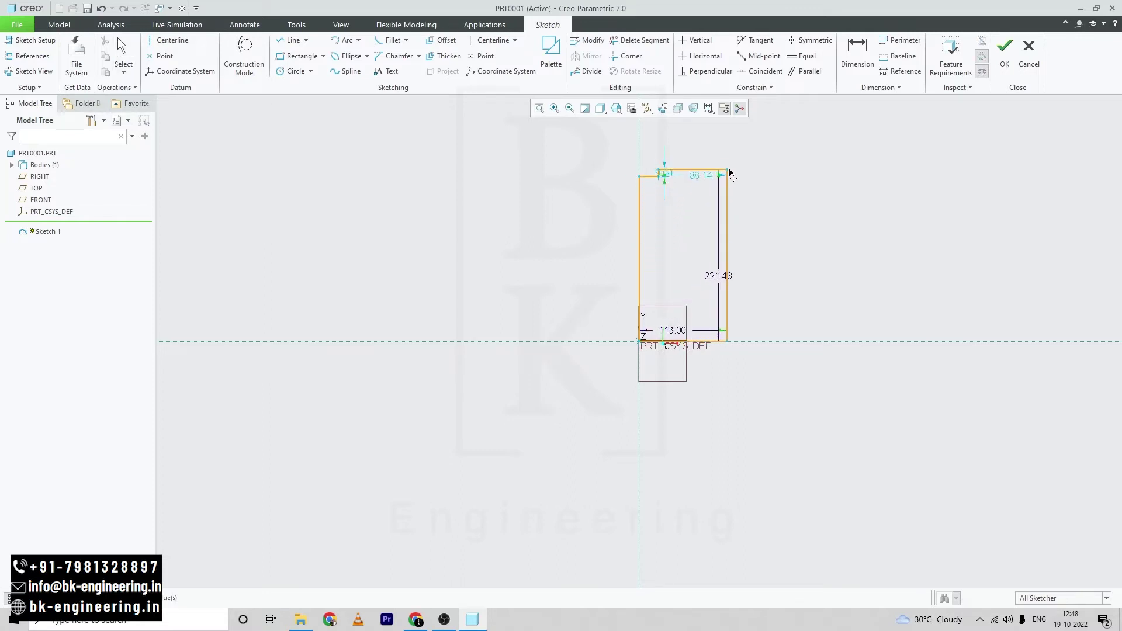
left_click_drag(658, 175, 671, 209)
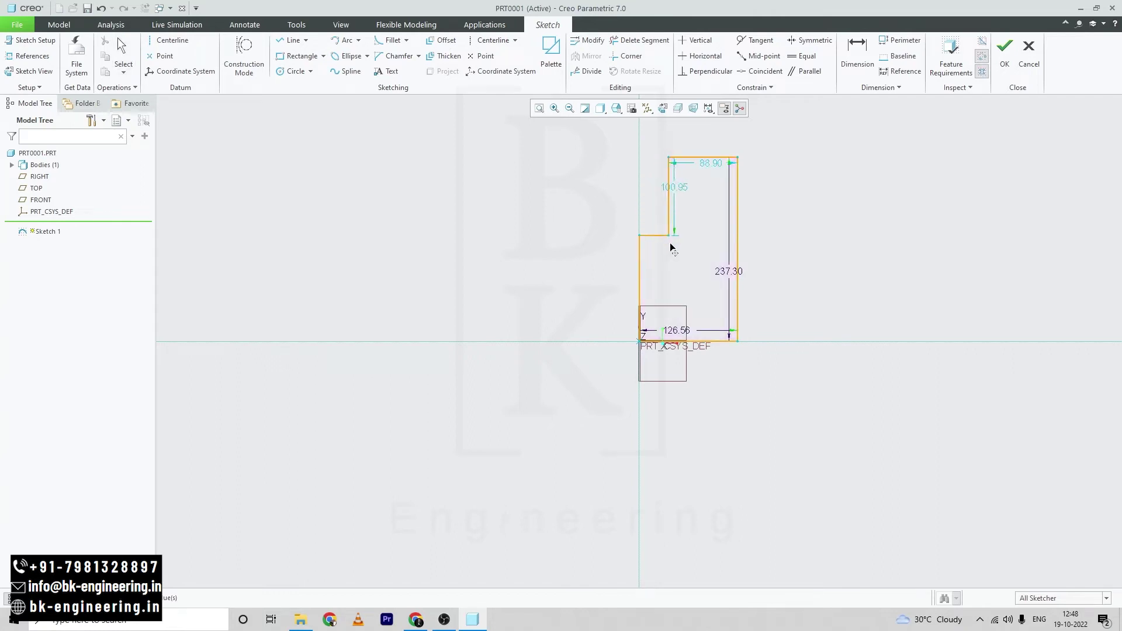
key("alt+Tab")
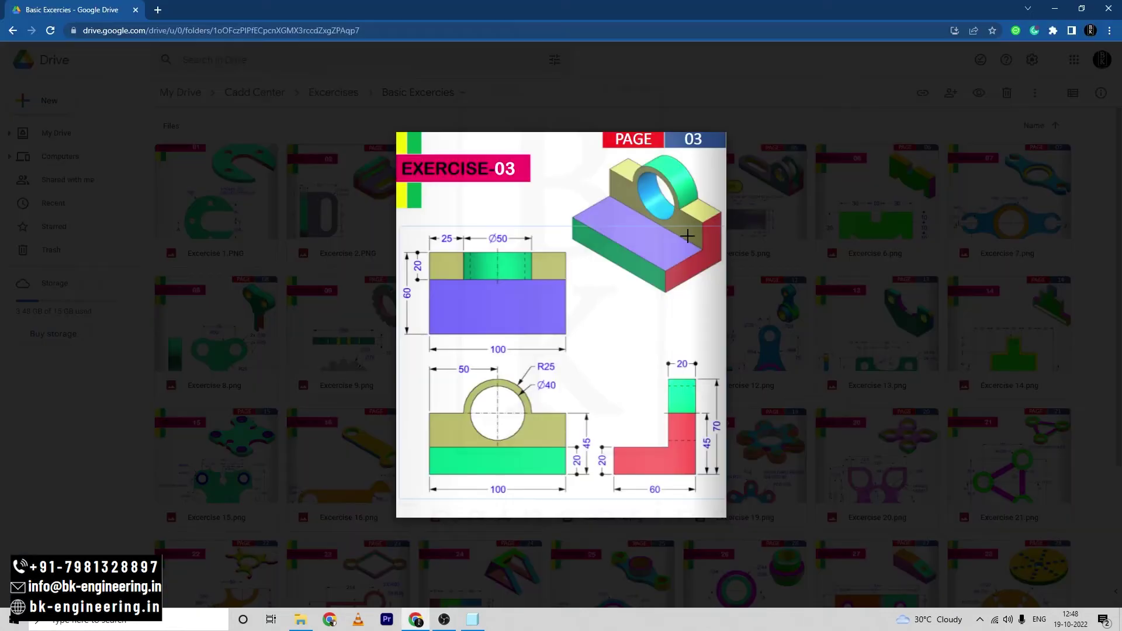
key("alt+Tab")
left_click(676, 210)
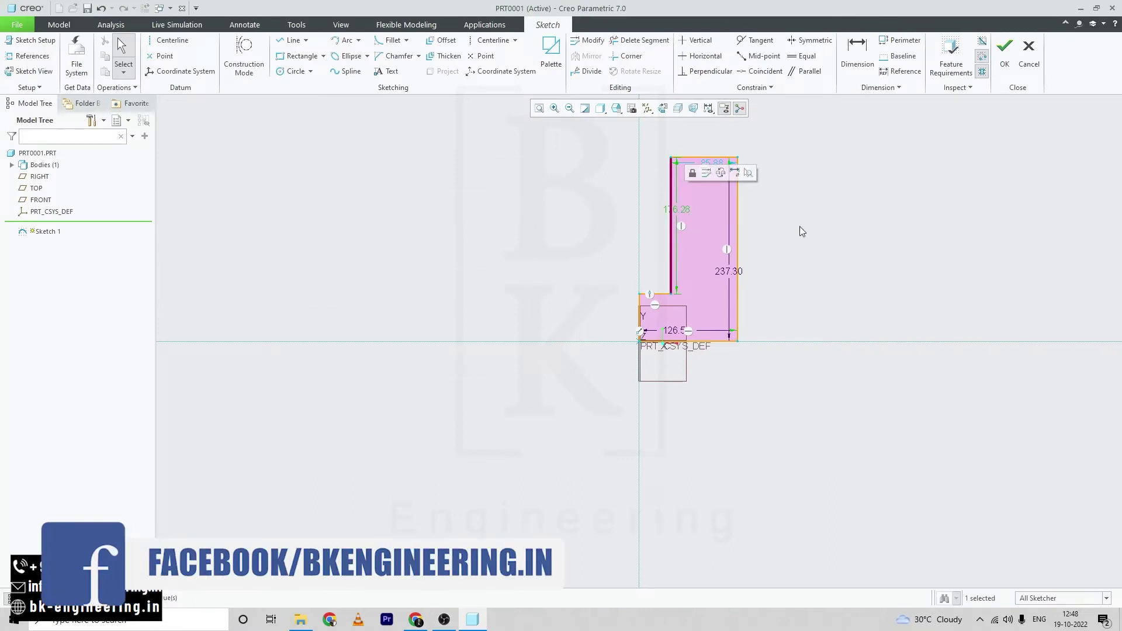
left_click(752, 238)
Set the step depth to 25, keeping the 60 width and 45 height.
double_click(680, 208)
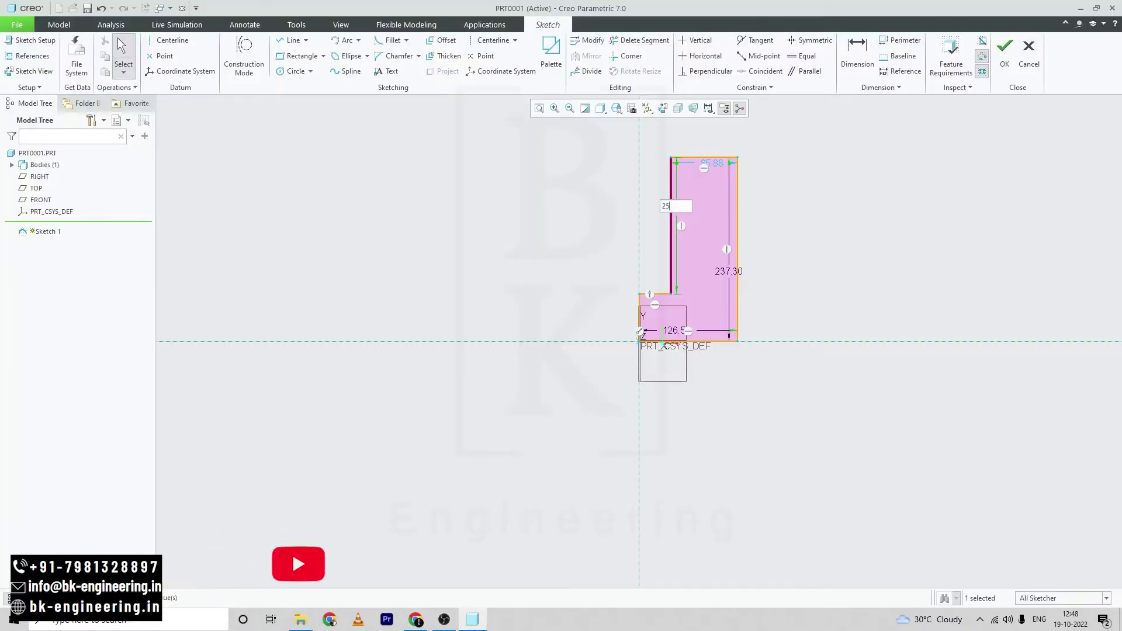
type("25")
key("Return")
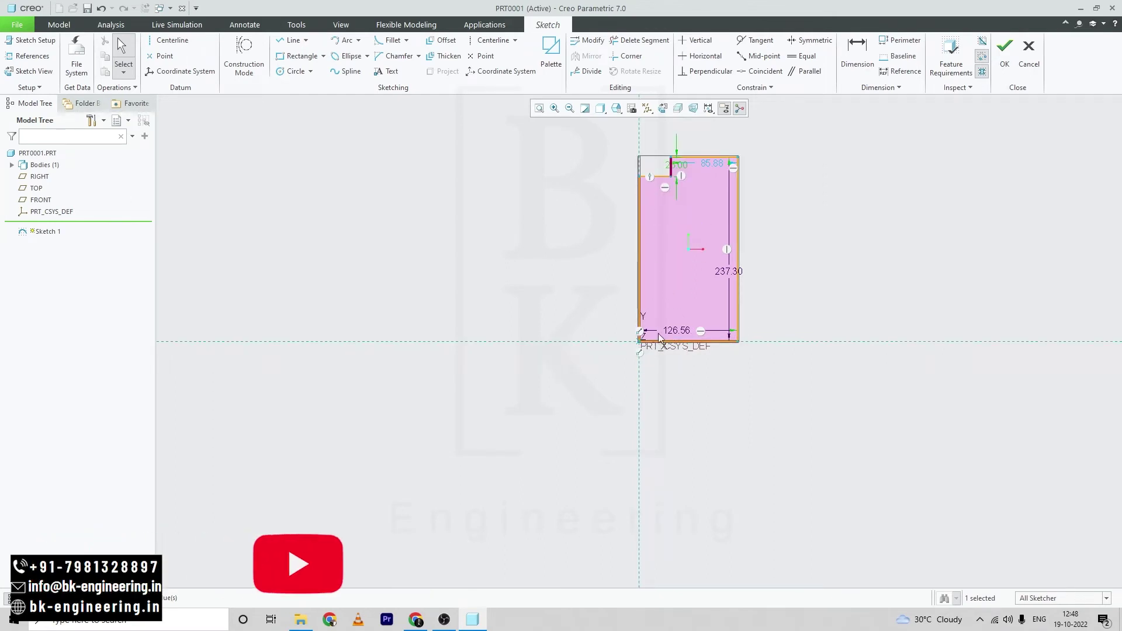
double_click(676, 331)
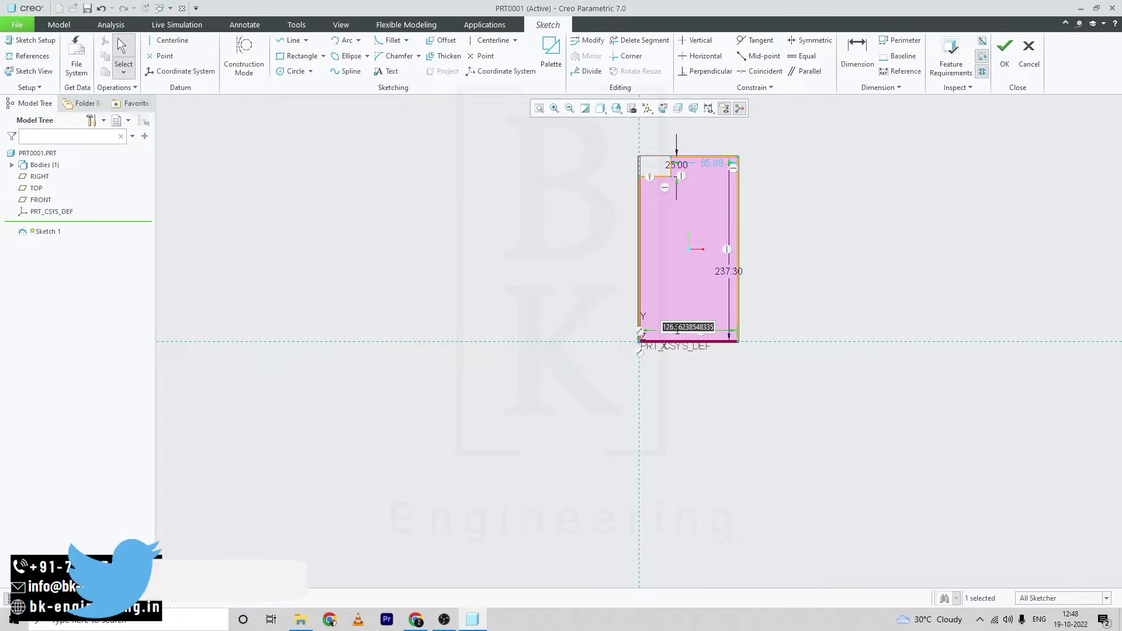
type("60")
key("Return")
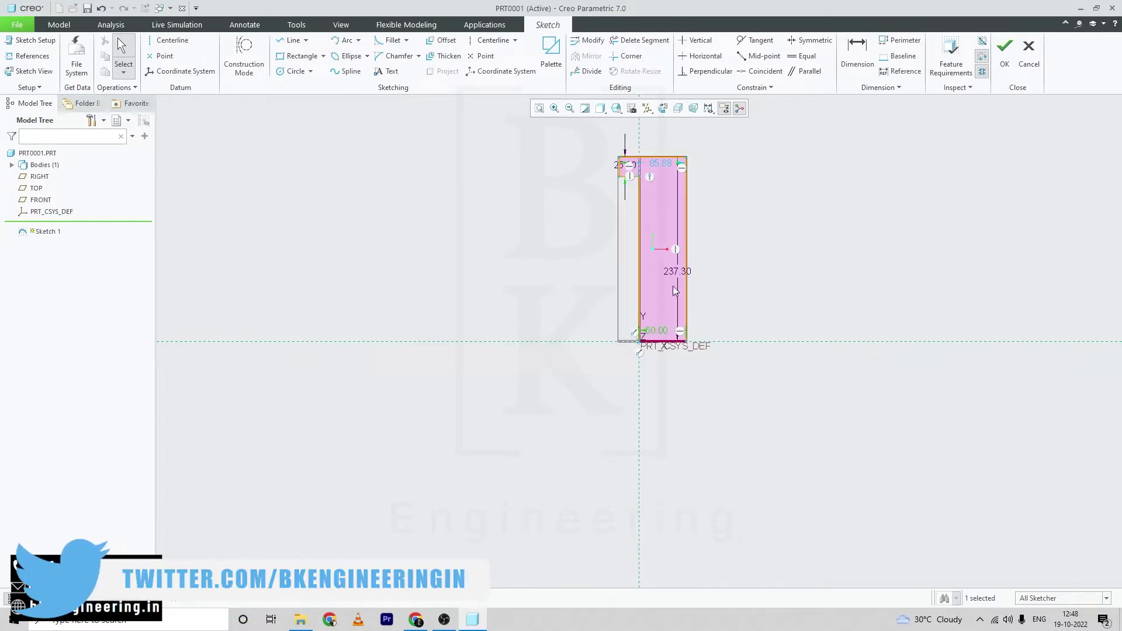
double_click(675, 273)
type("45")
key("Return")
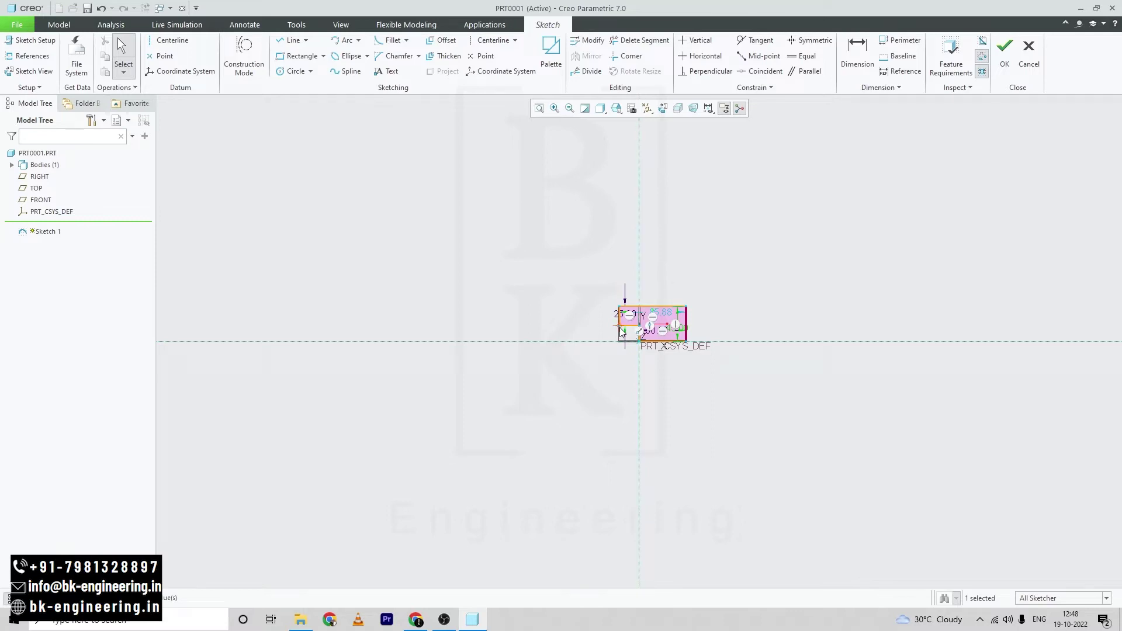
left_click_drag(622, 332, 655, 325)
left_click(539, 108)
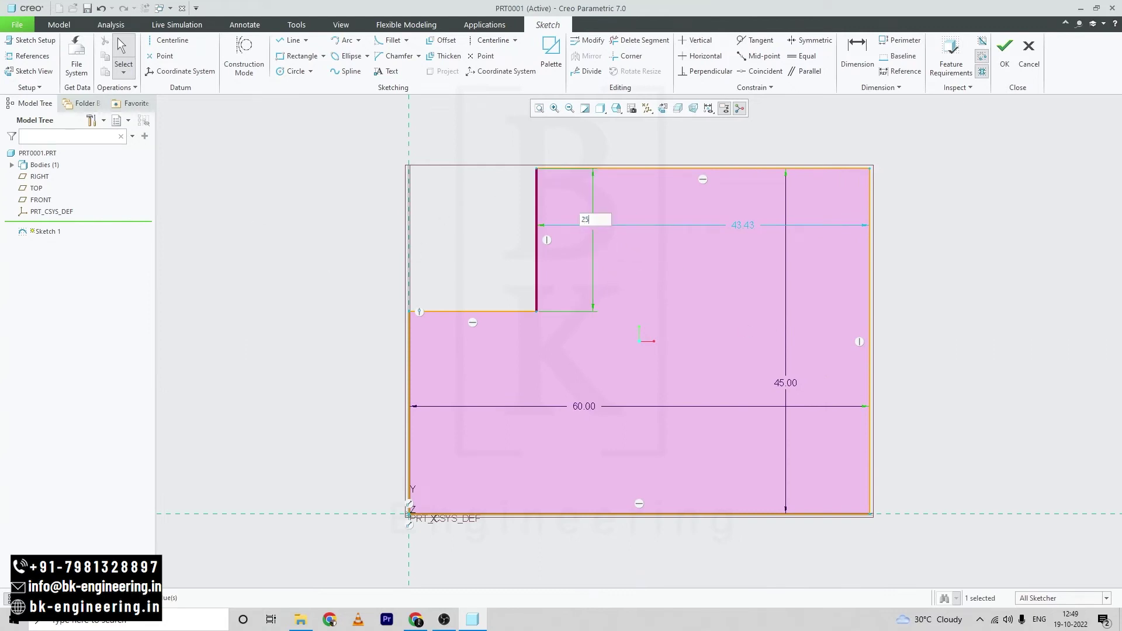
key("Return")
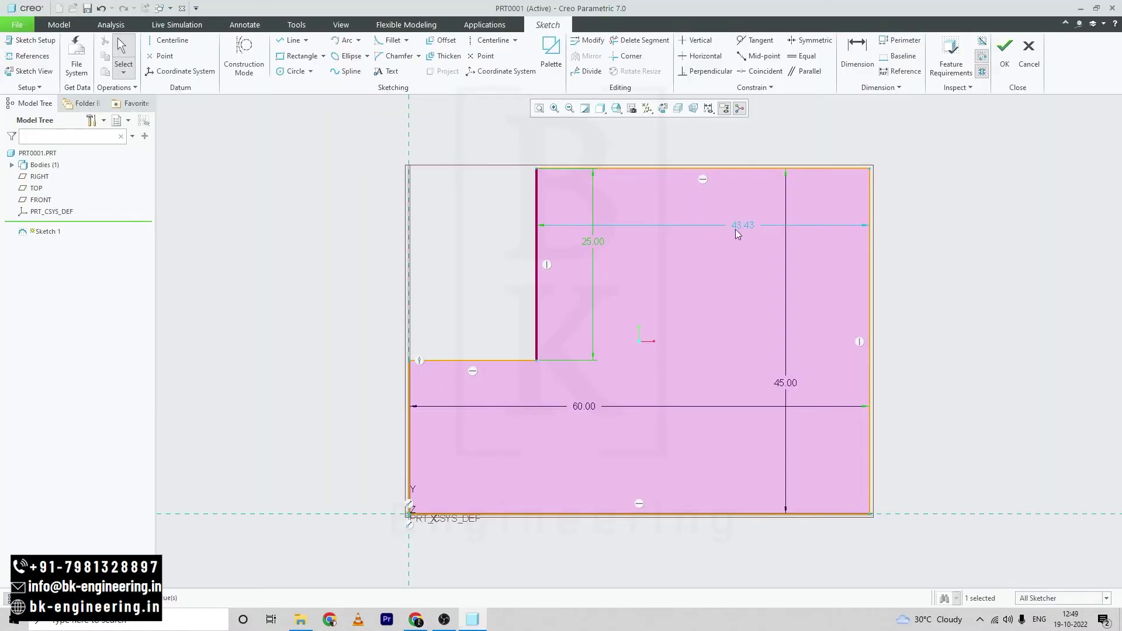
Set the upright width to 20, compare with the reference, and exit the sketcher.
double_click(738, 226)
type("20")
key("Return")
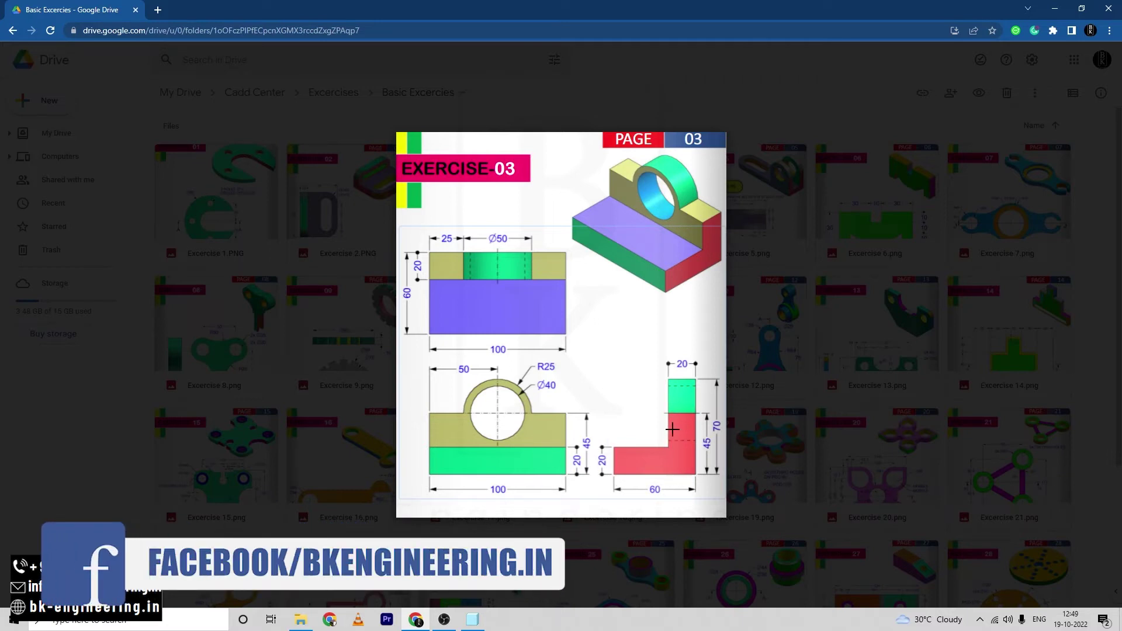
key("alt+Tab")
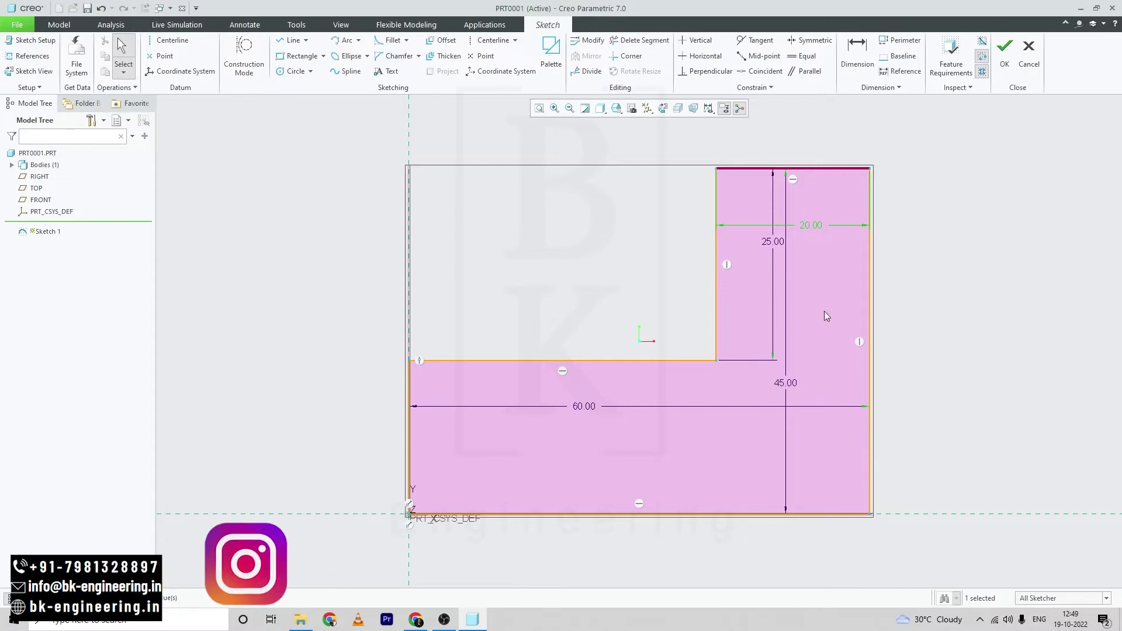
key("alt+Tab")
key("alt+Tab")
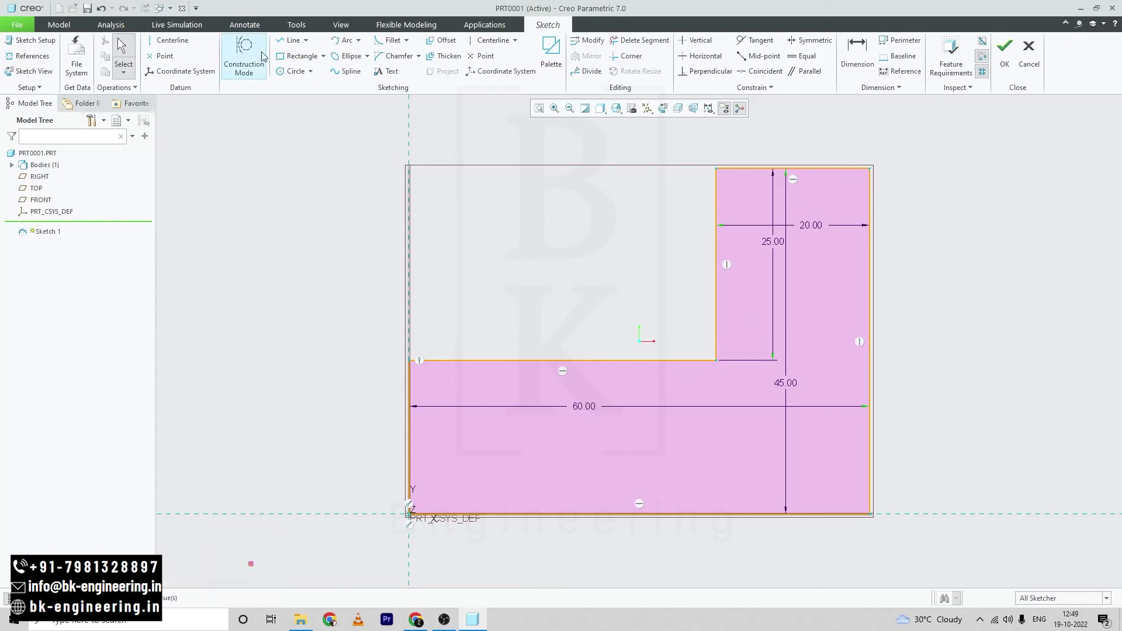
left_click(1019, 53)
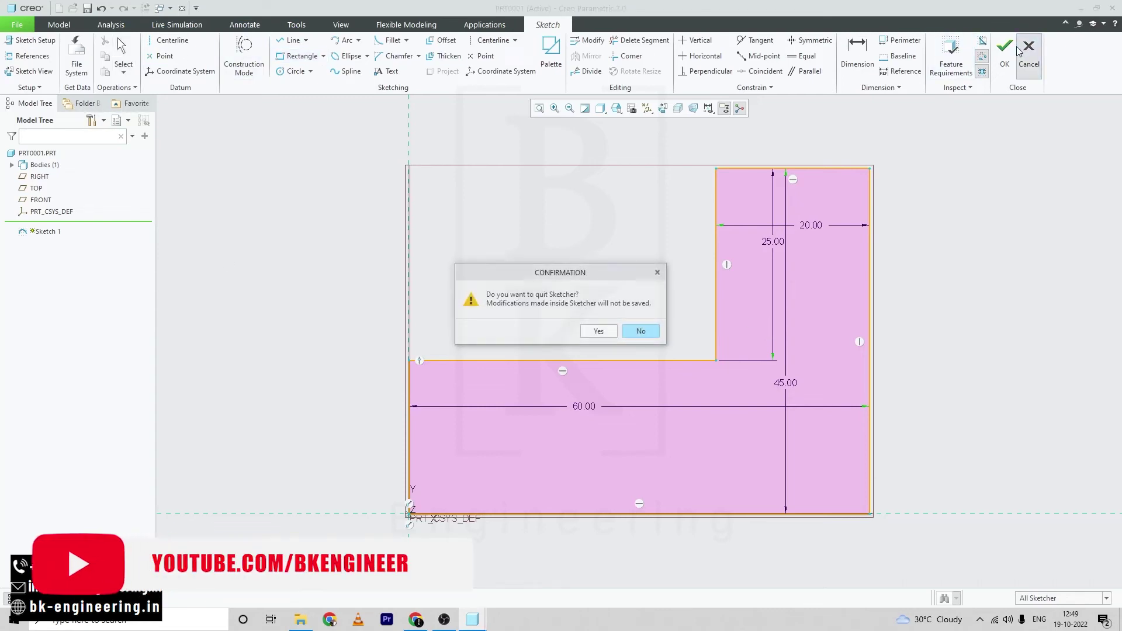
Accept the L-profile sketch and extrude it symmetrically to a depth of 100.
left_click(657, 273)
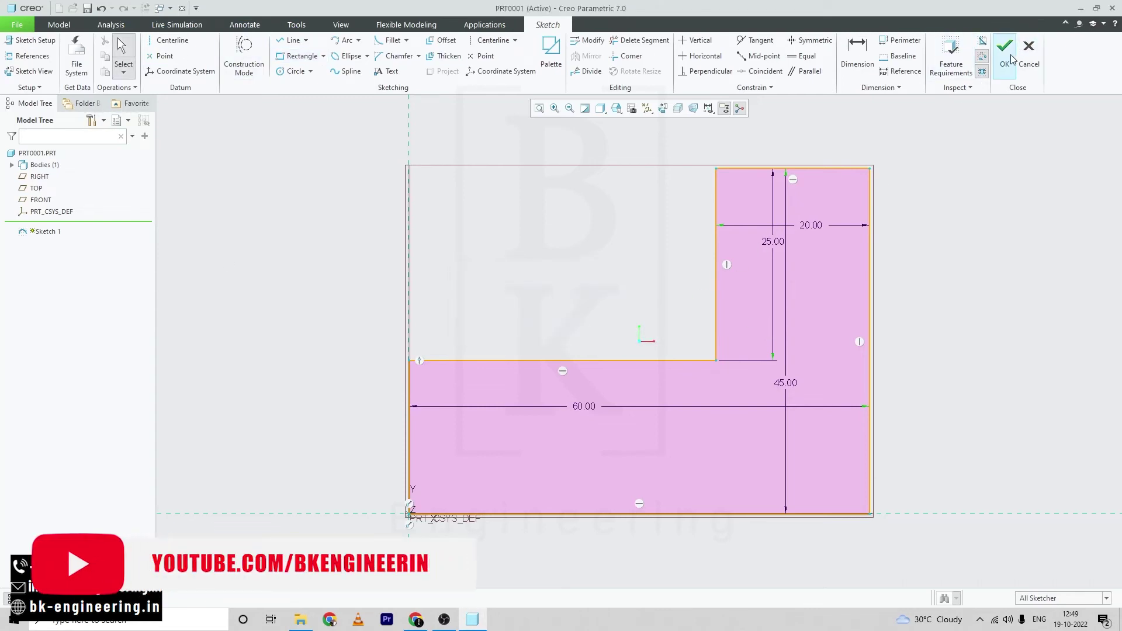
left_click(1004, 51)
left_click(397, 55)
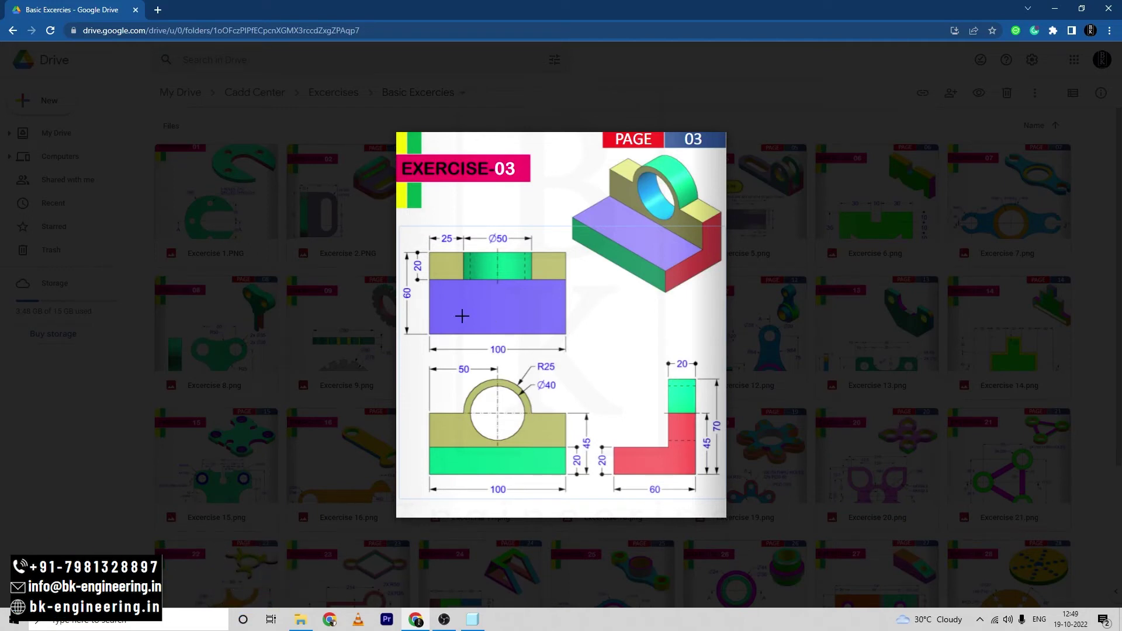
key("alt+Tab")
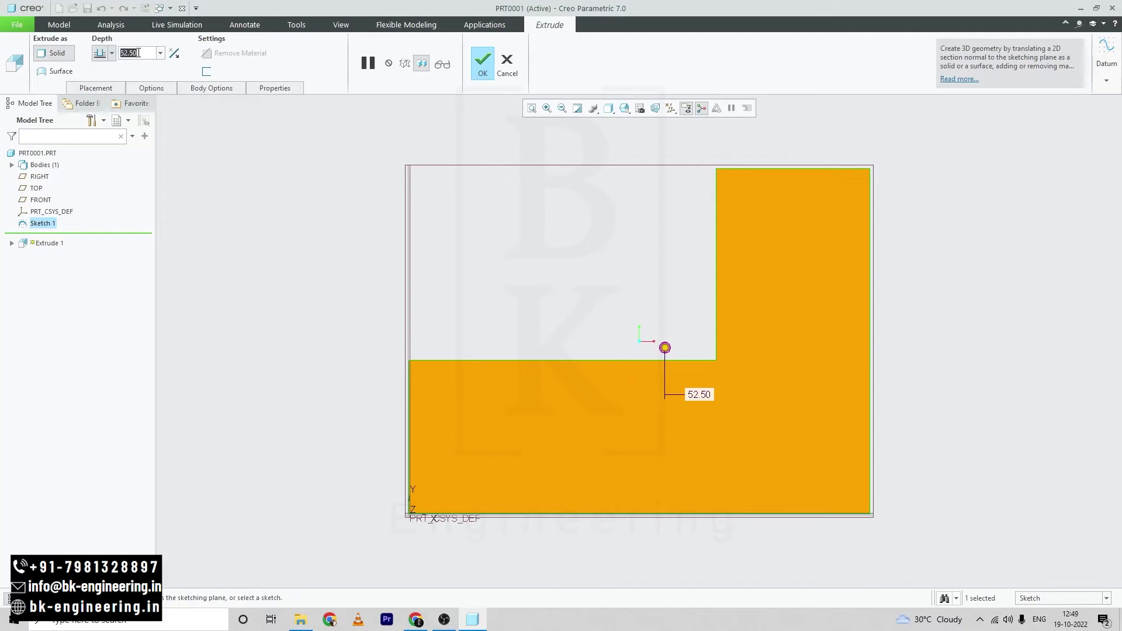
type("10")
left_click(112, 53)
left_click(100, 88)
left_click(484, 70)
Orbit to inspect the block and start a new sketch on its upper face.
mouse_move(361, 201)
middle_mouse_down()
mouse_move(376, 217)
mouse_move(371, 206)
mouse_move(418, 200)
mouse_move(403, 208)
middle_mouse_up()
key("alt+Tab")
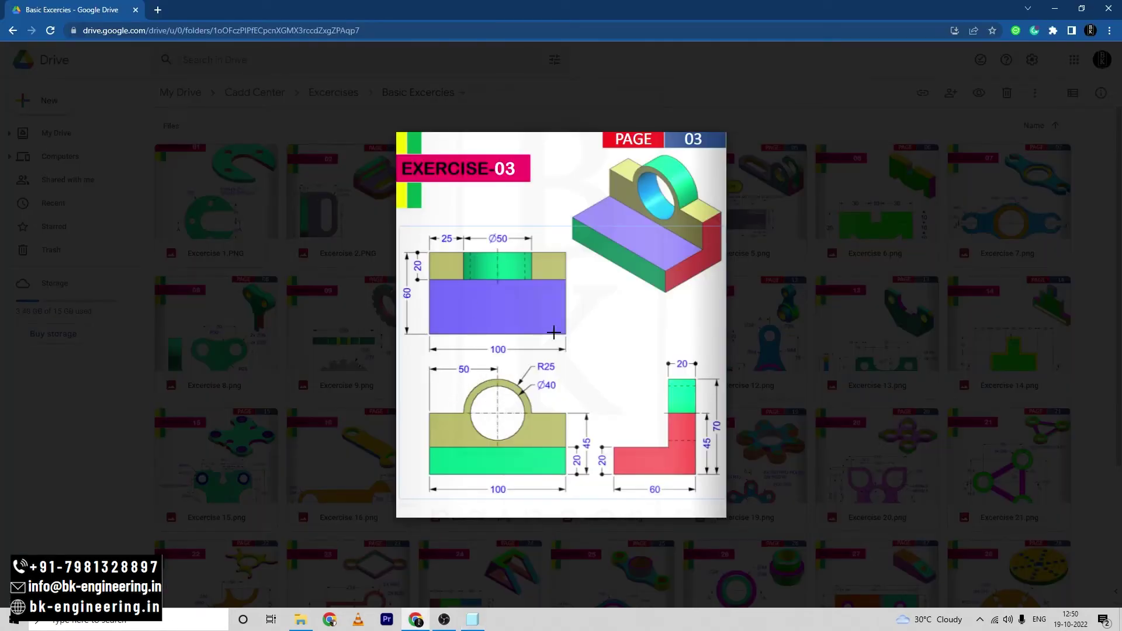
key("alt+Tab")
left_click(362, 56)
left_click(584, 195)
Draw a circle centred on the upright's top edge and dimension its diameter to 50.
left_click(1061, 270)
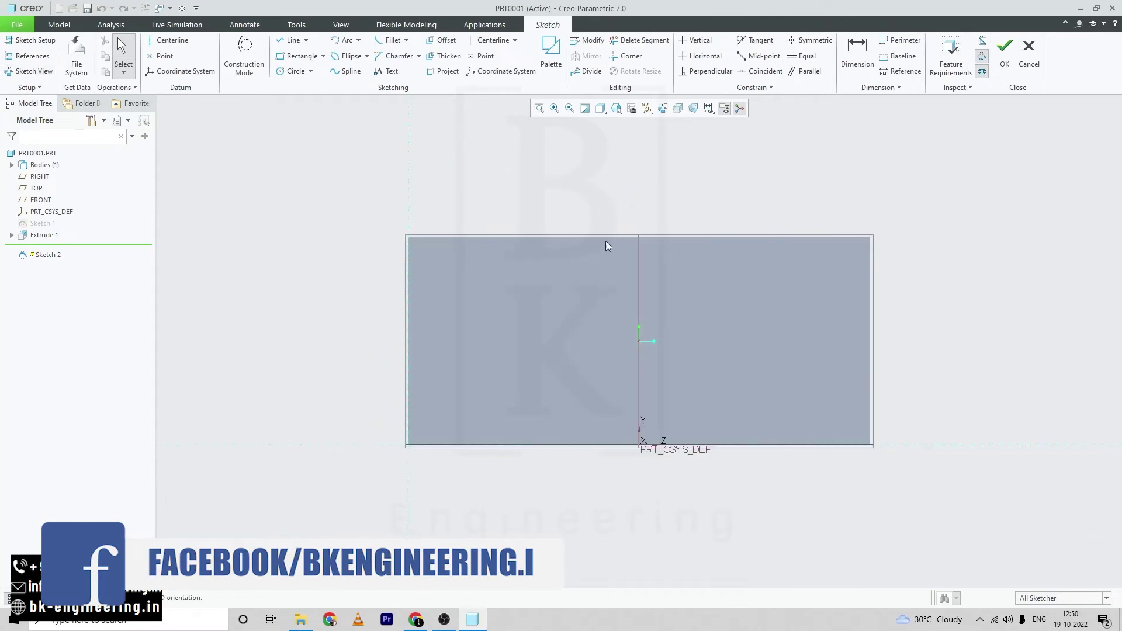
left_click(292, 71)
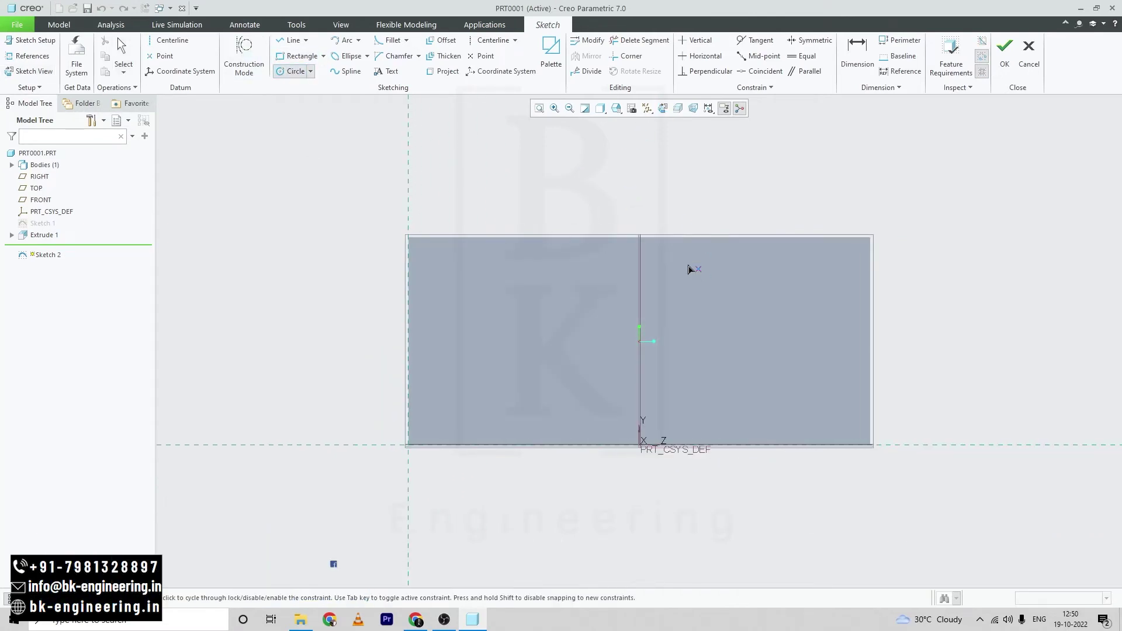
left_click(639, 237)
left_click(720, 231)
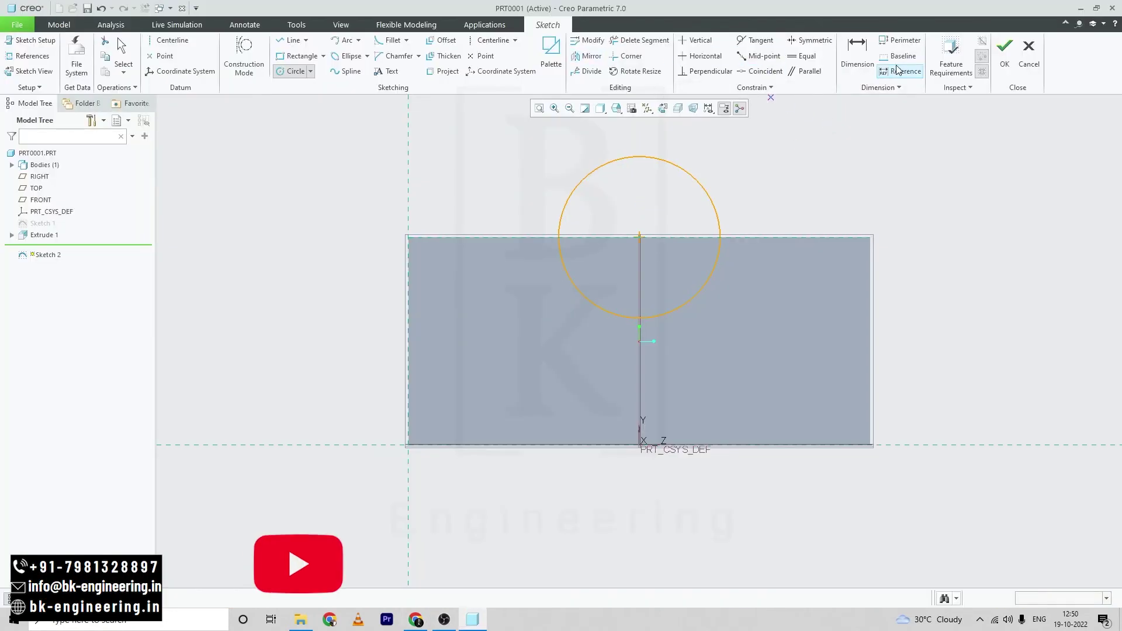
left_click(857, 53)
double_click(529, 161)
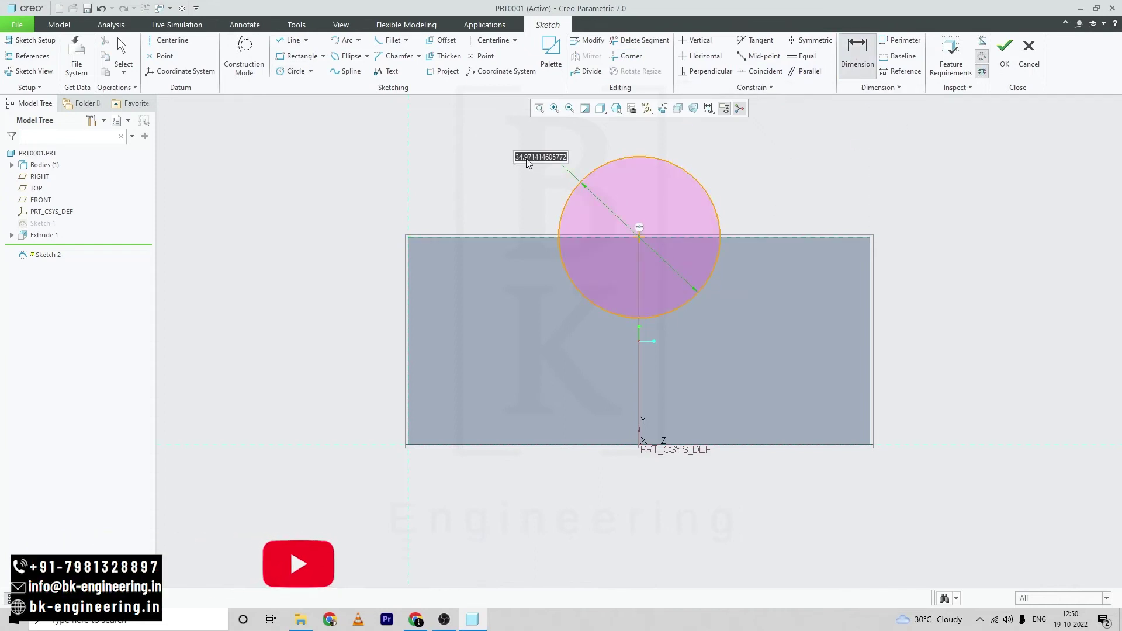
type("50")
key("Return")
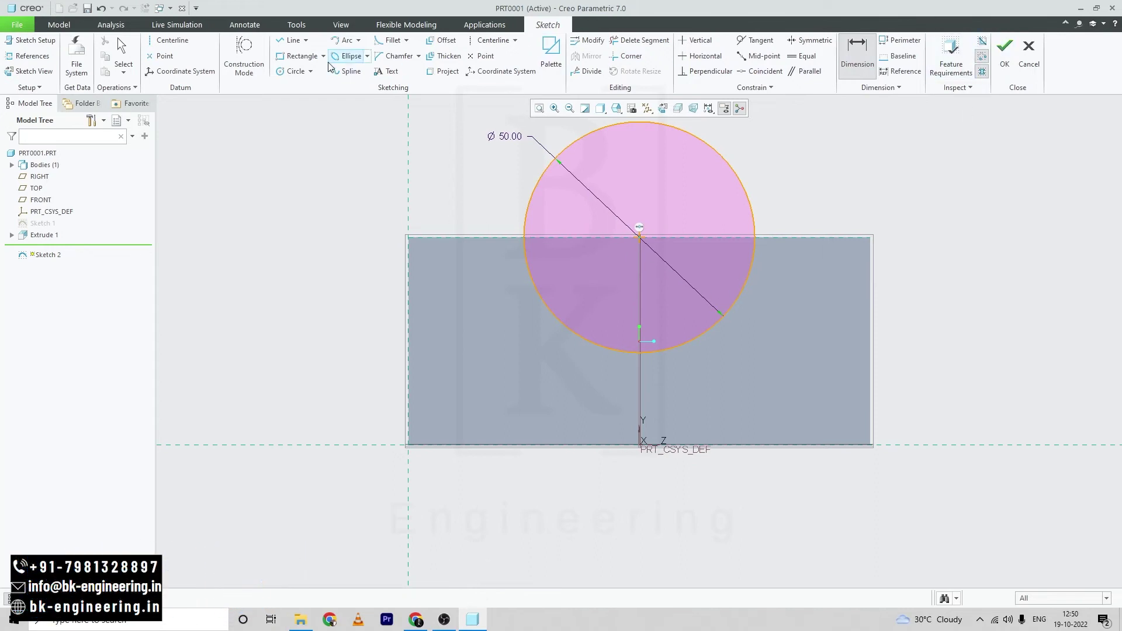
Draw a chord line along the top edge between the circle's two intersections.
left_click(290, 40)
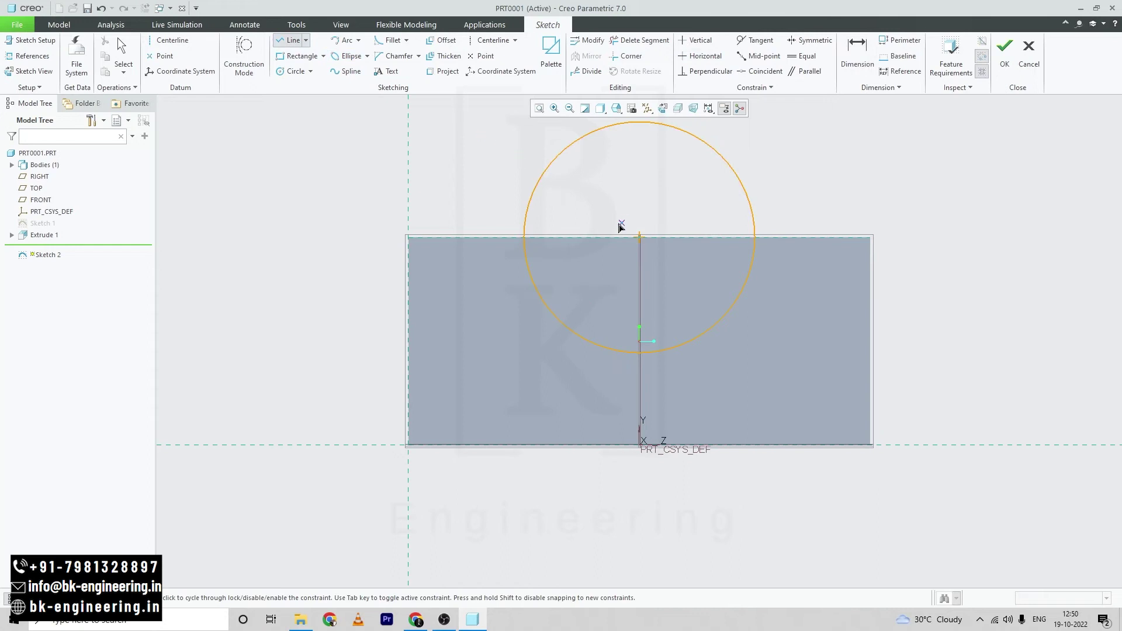
left_click(524, 239)
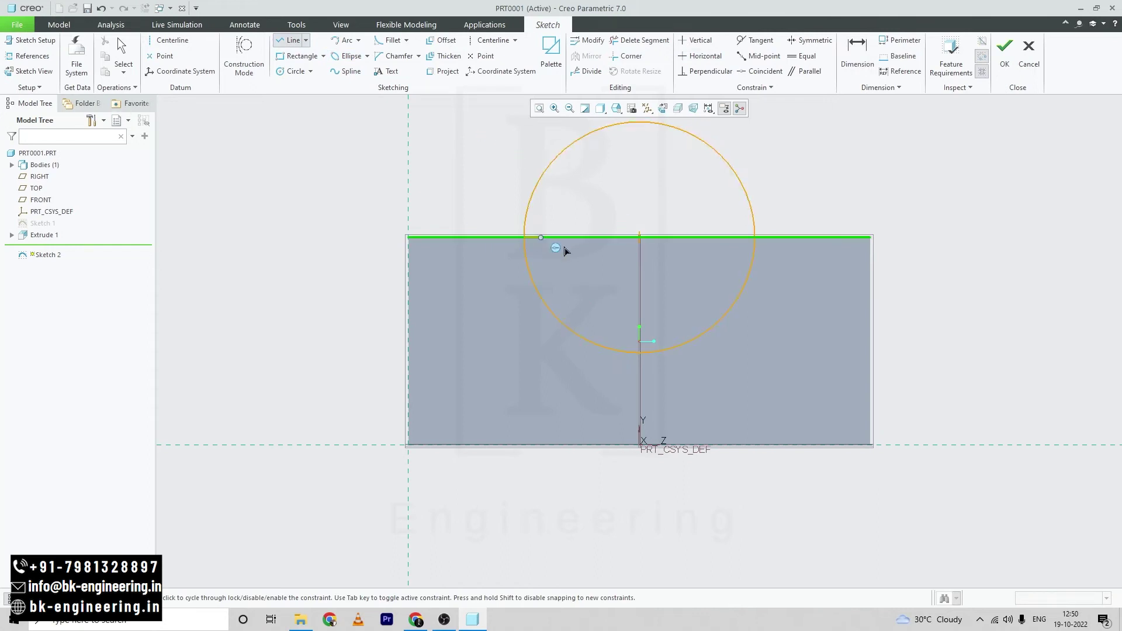
left_click(755, 239)
middle_click(757, 244)
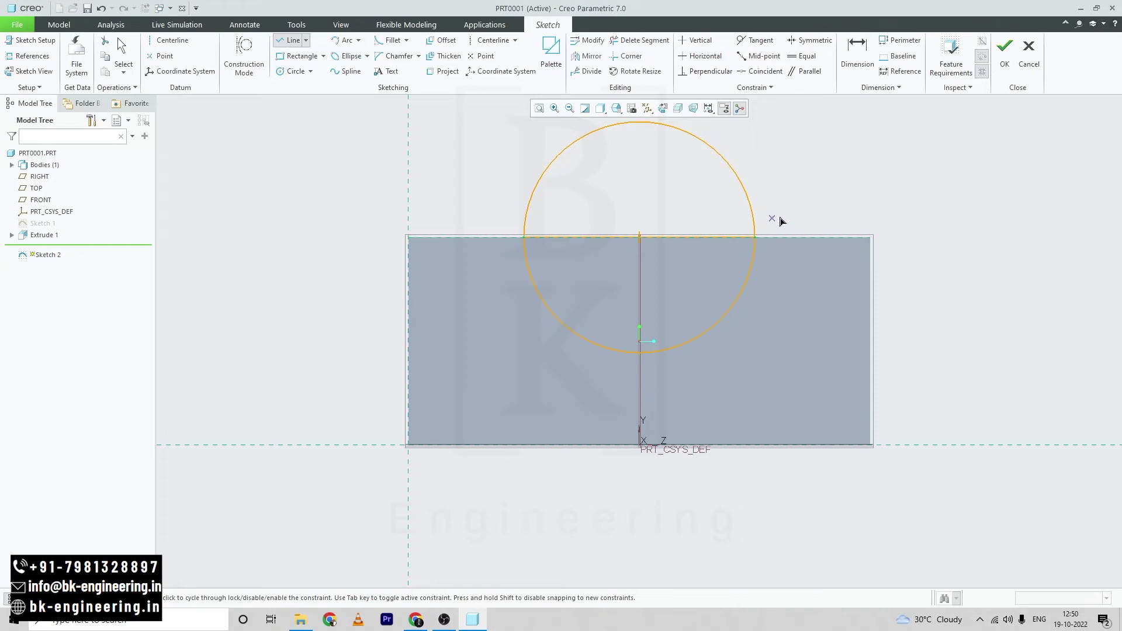
middle_click(754, 240)
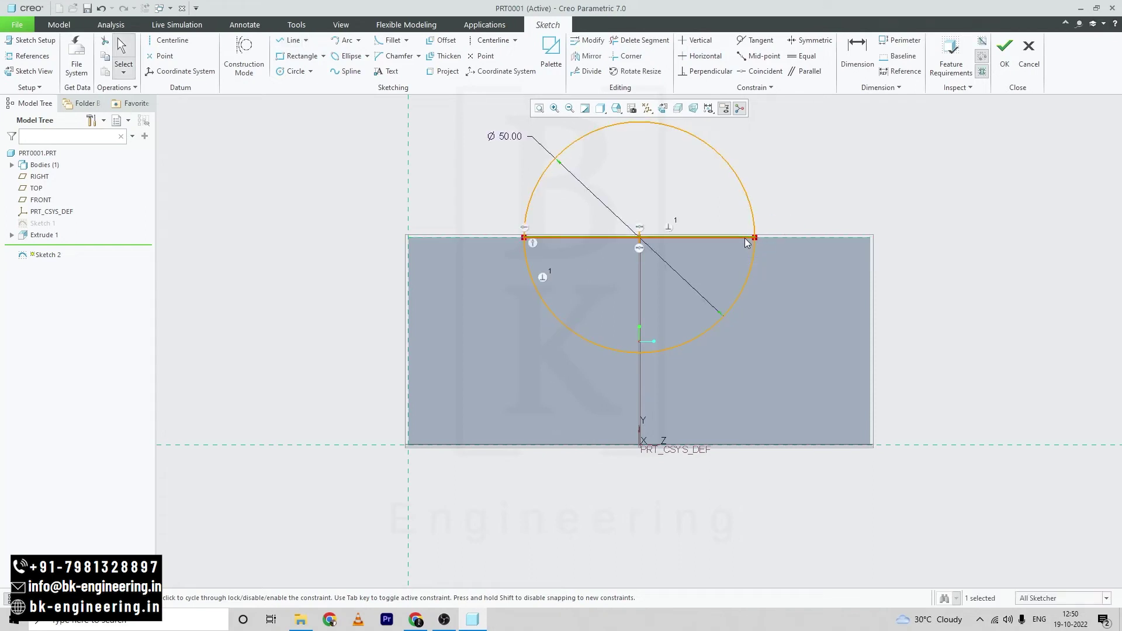
left_click(701, 237)
left_click(659, 232)
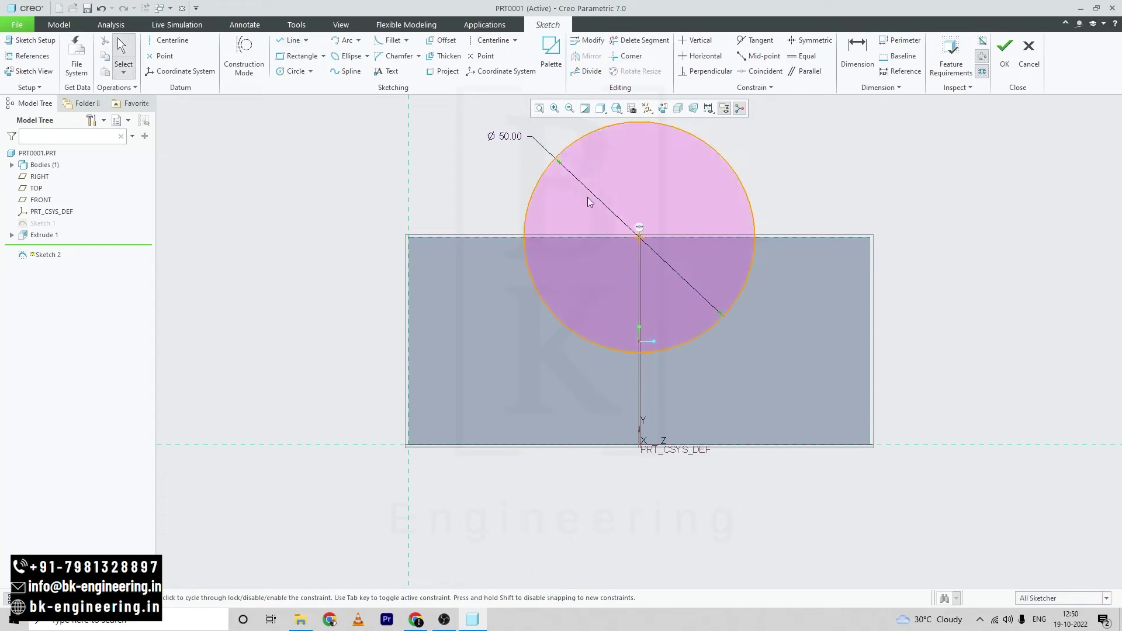
left_click(290, 40)
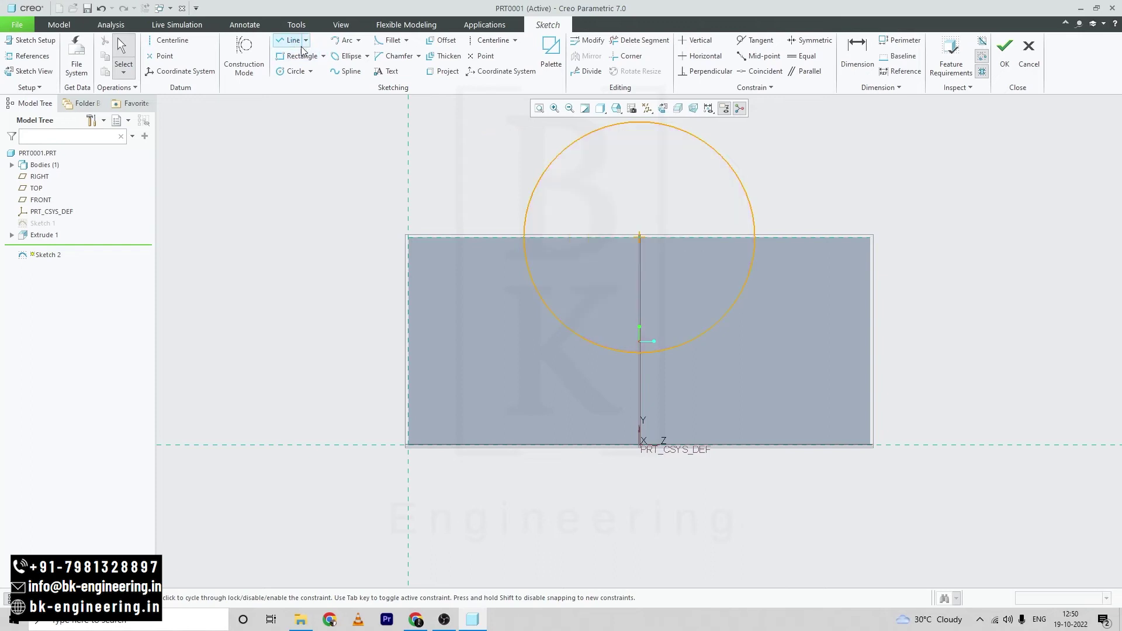
left_click(523, 238)
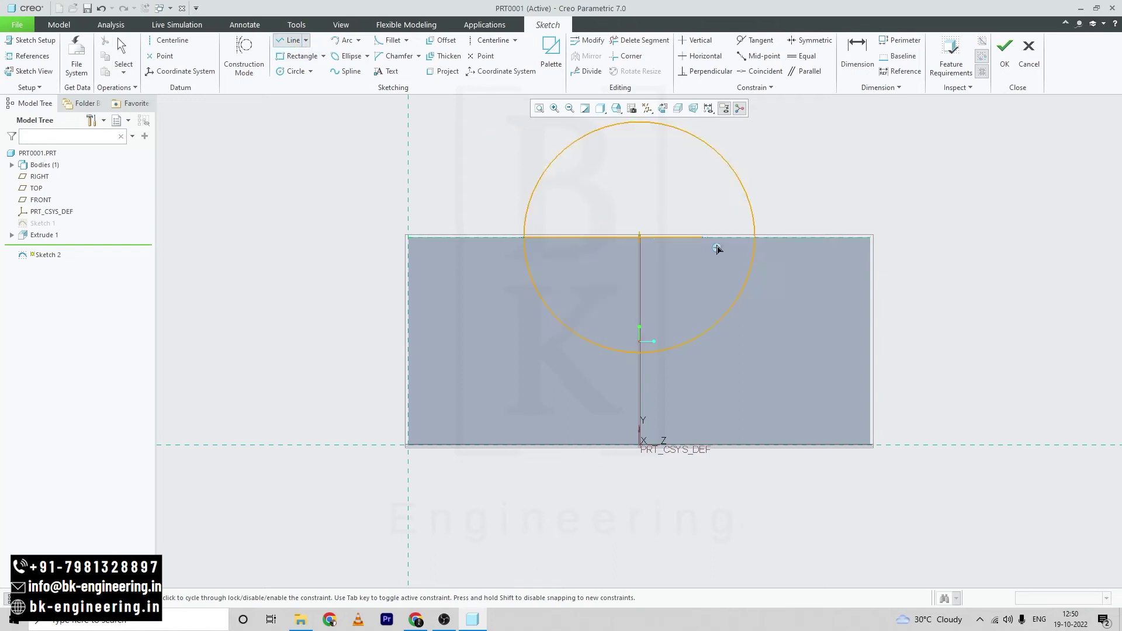
left_click(755, 238)
middle_click(755, 237)
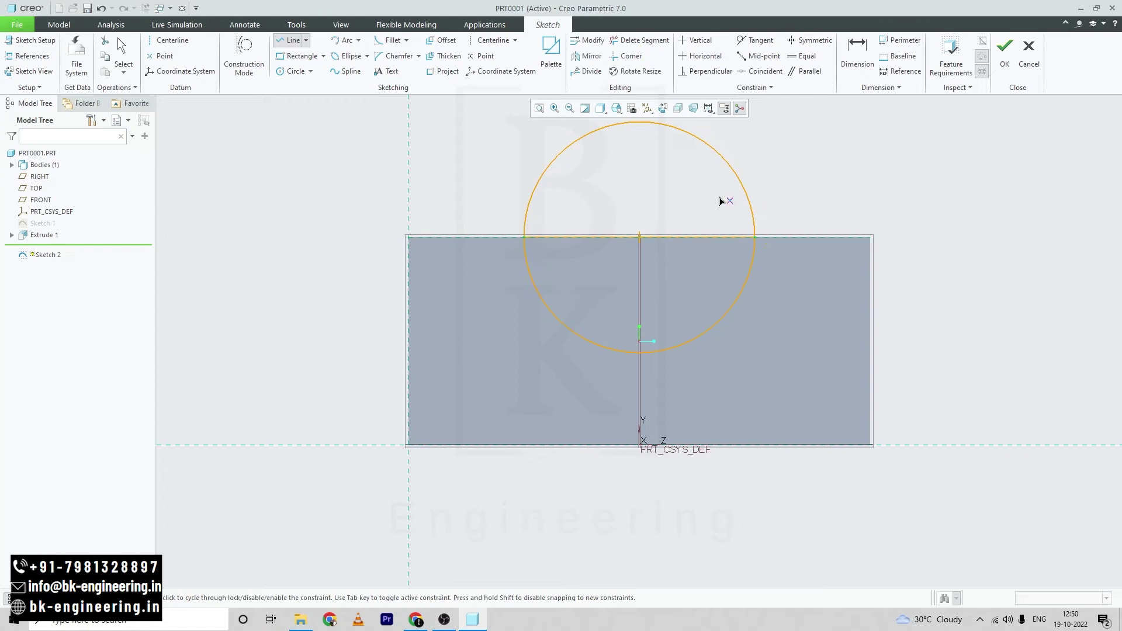
Delete the circle's lower arc, restore the default view, and finish Sketch 2.
left_click(641, 39)
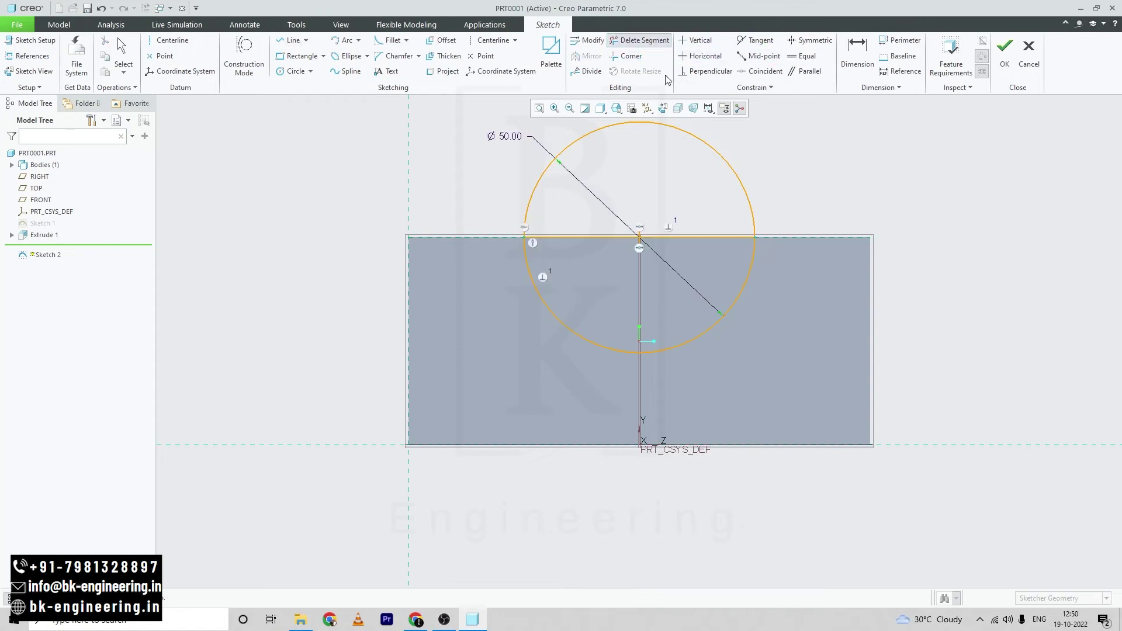
left_click(745, 279)
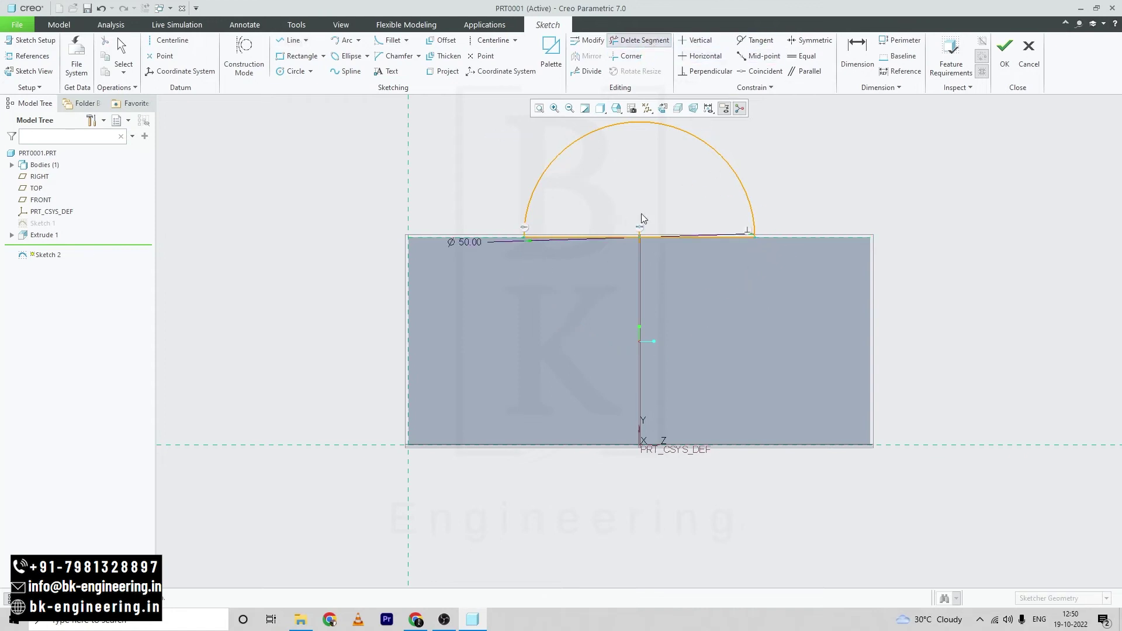
key("ctrl+d")
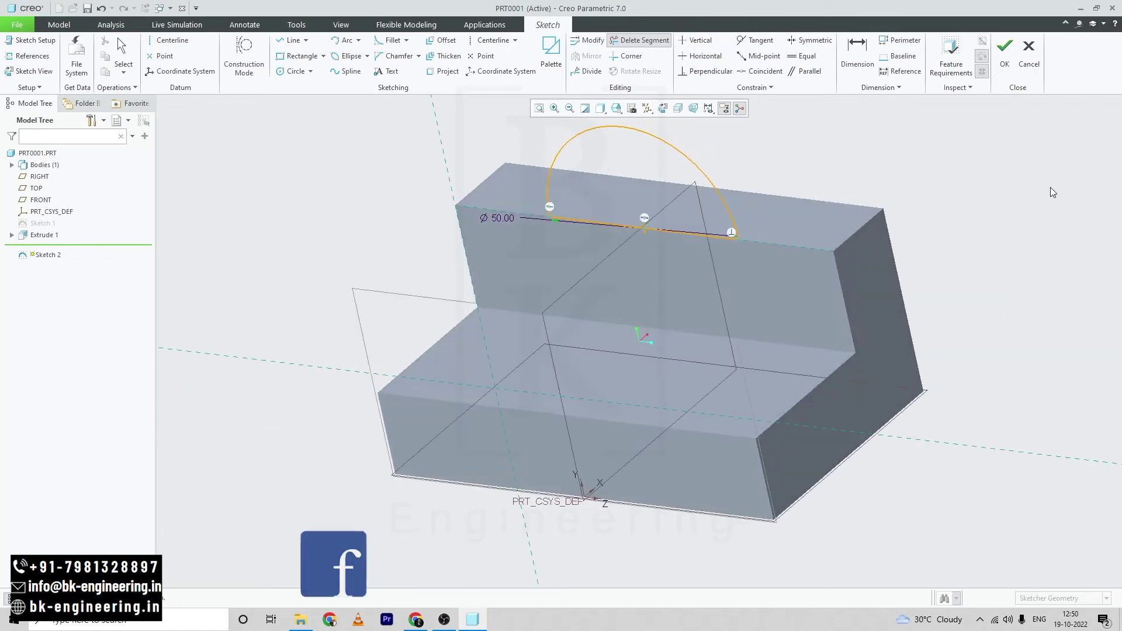
left_click(1003, 55)
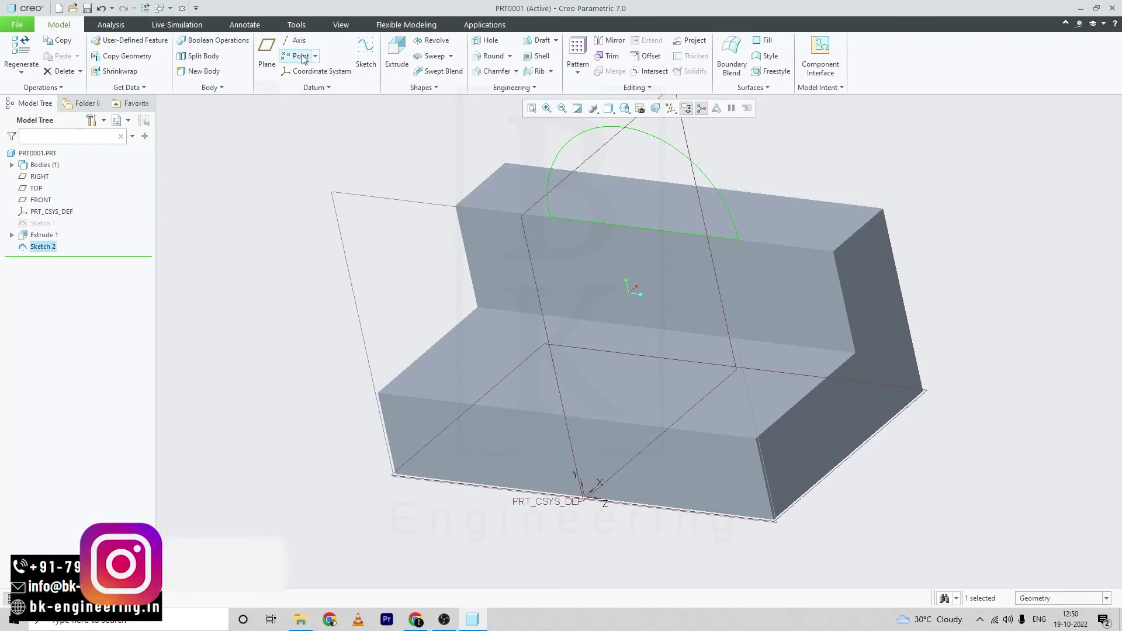
Extrude the semicircle as a boss 20 deep, flipped to the opposite side.
left_click(390, 61)
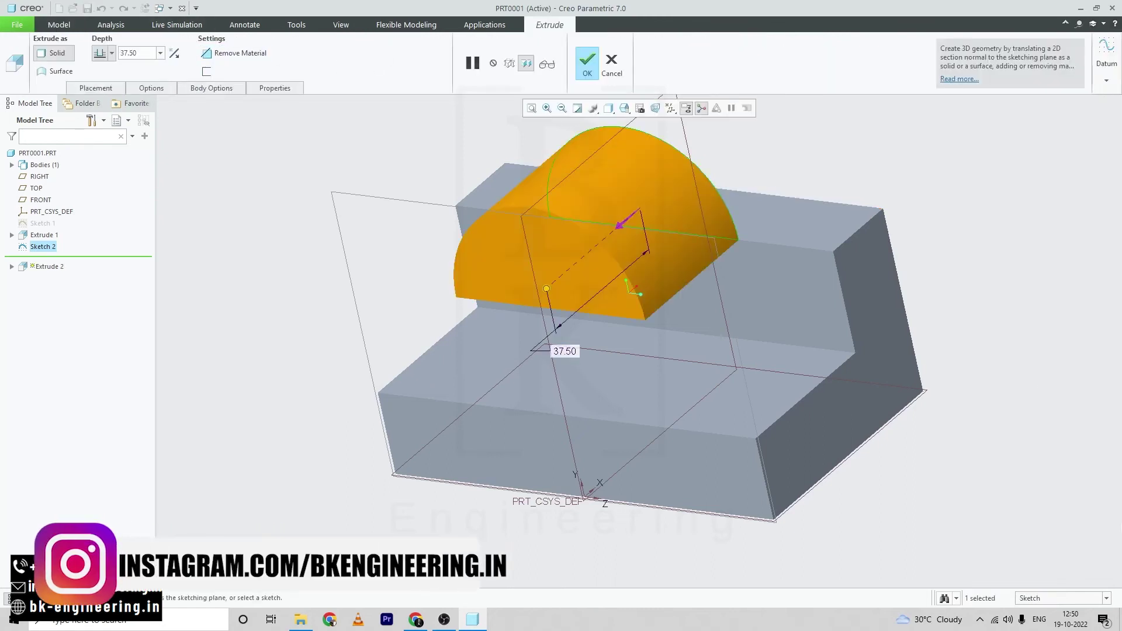
left_click(175, 53)
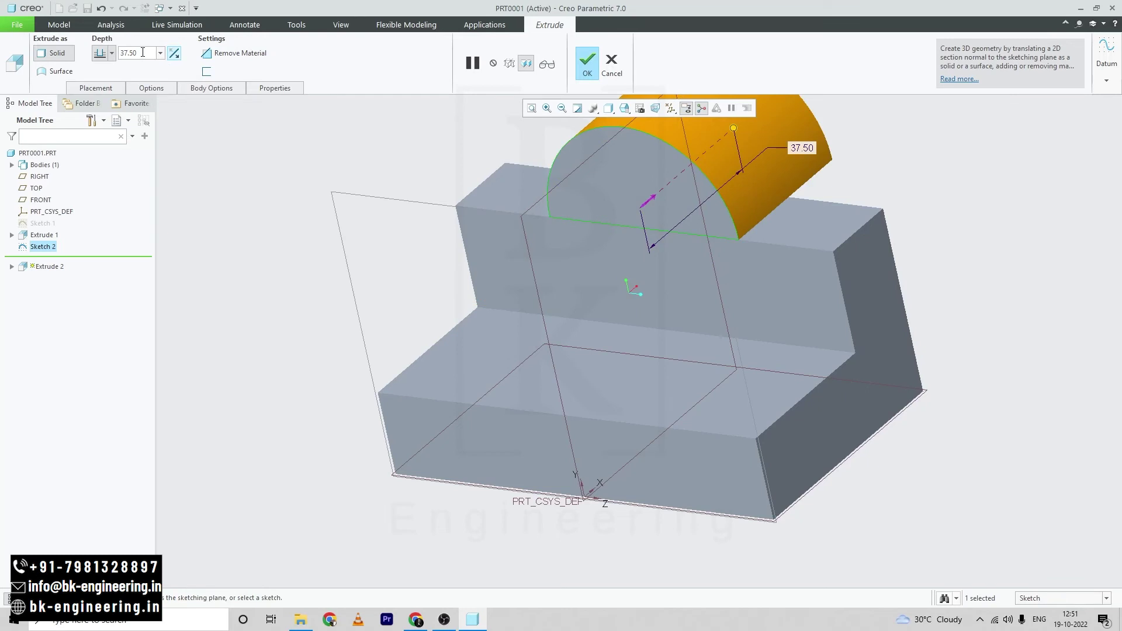
double_click(143, 53)
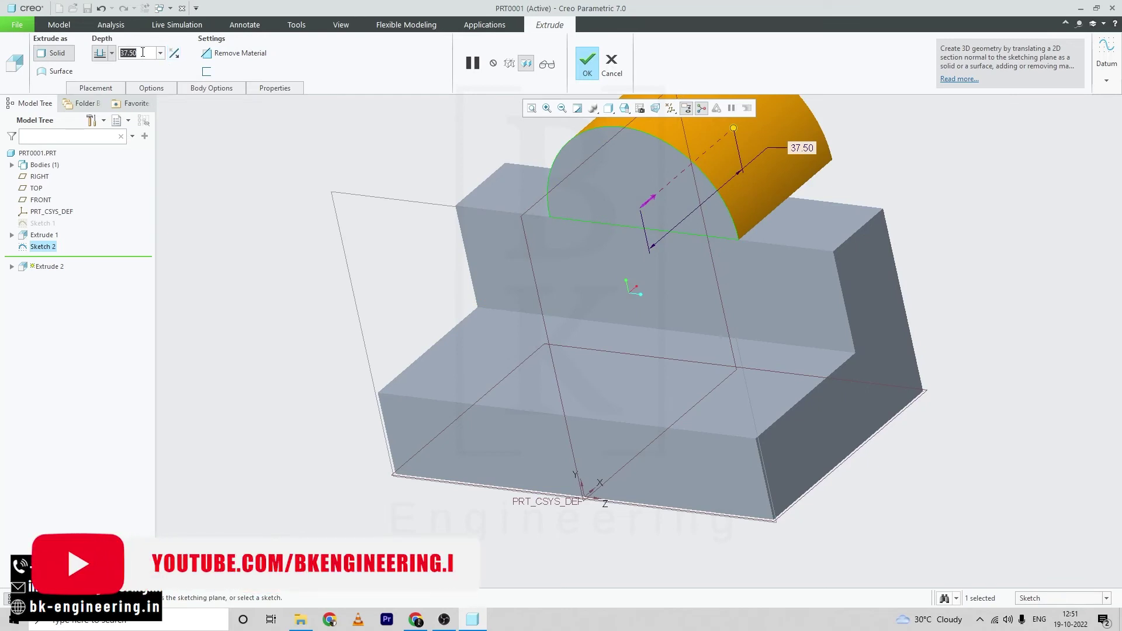
type("20")
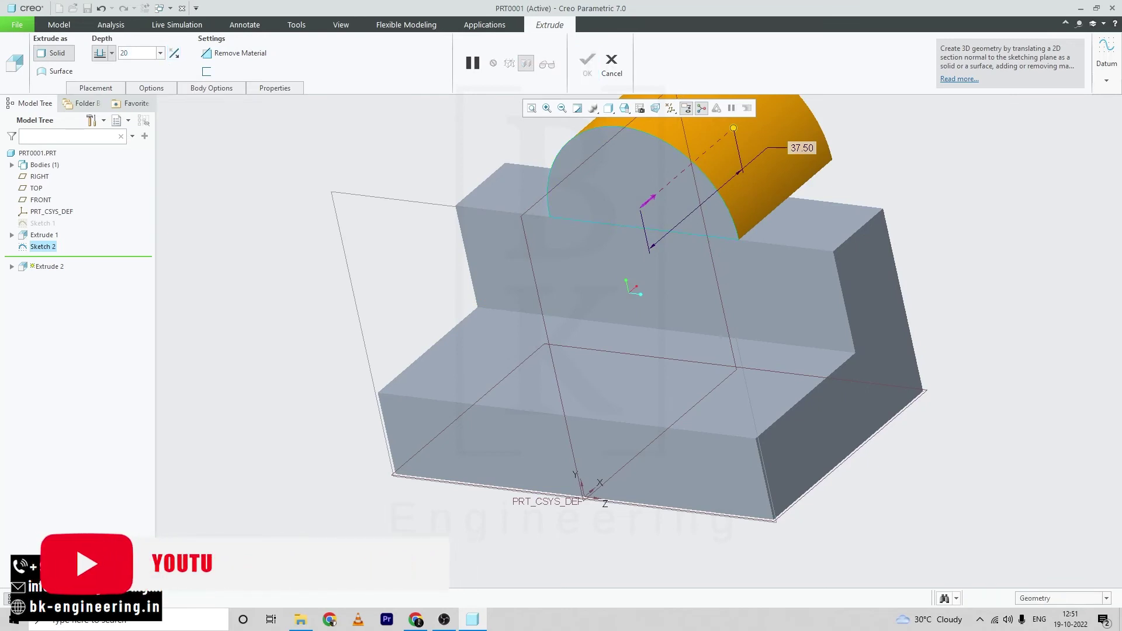
key("Return")
left_click(588, 56)
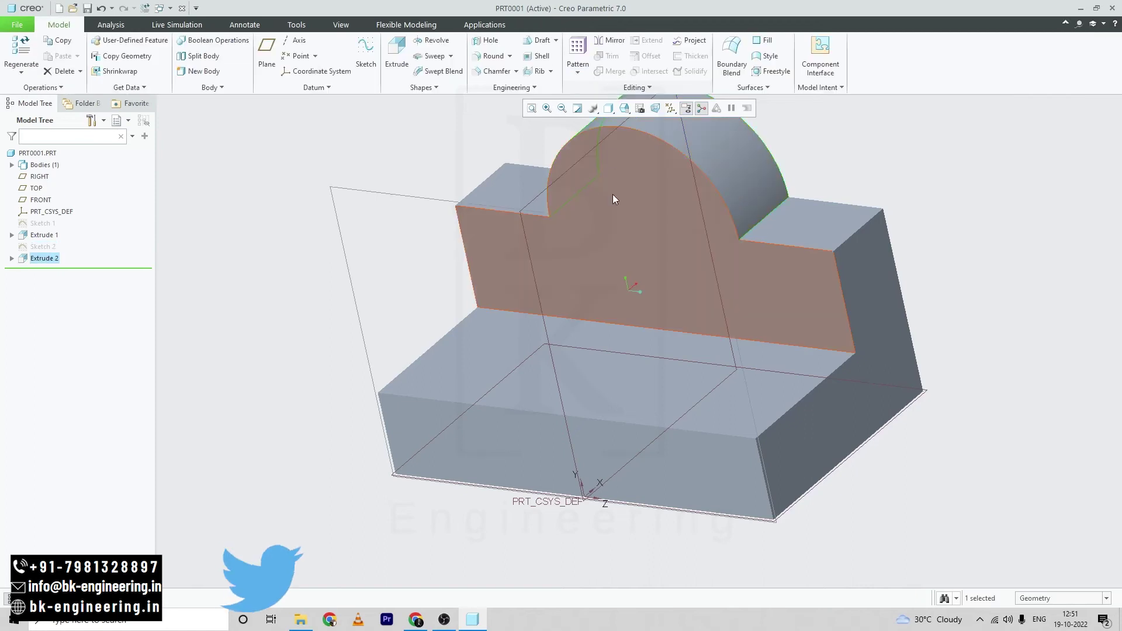
middle_click_drag(371, 159, 408, 142)
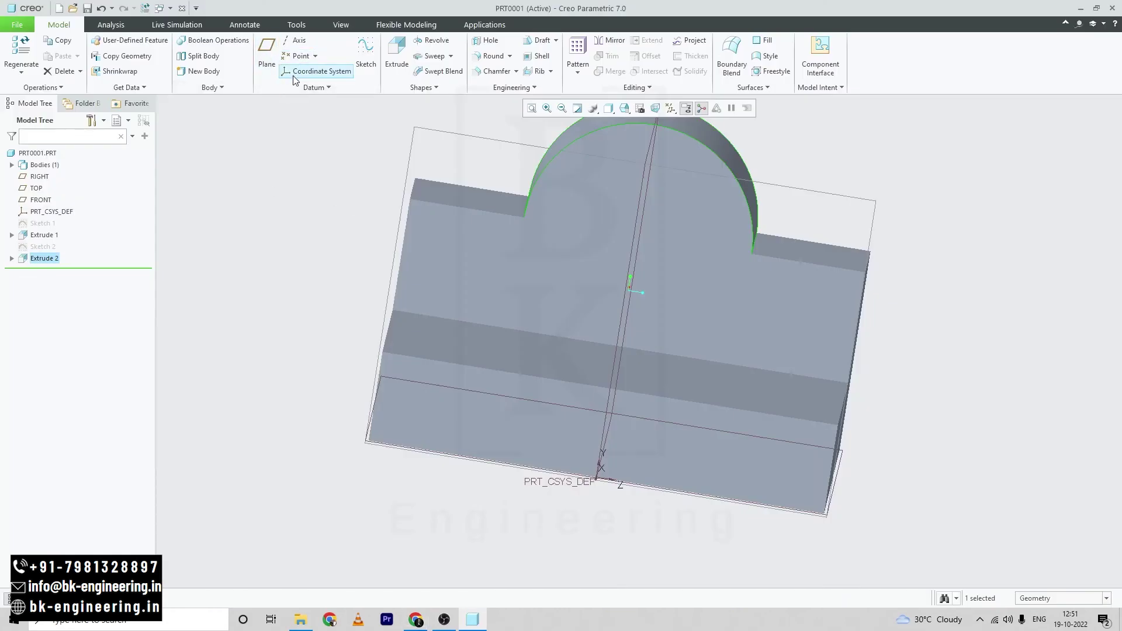
Start Sketch 3 on the upright's front face and draw a circle concentric with the boss.
left_click(366, 52)
left_click(582, 216)
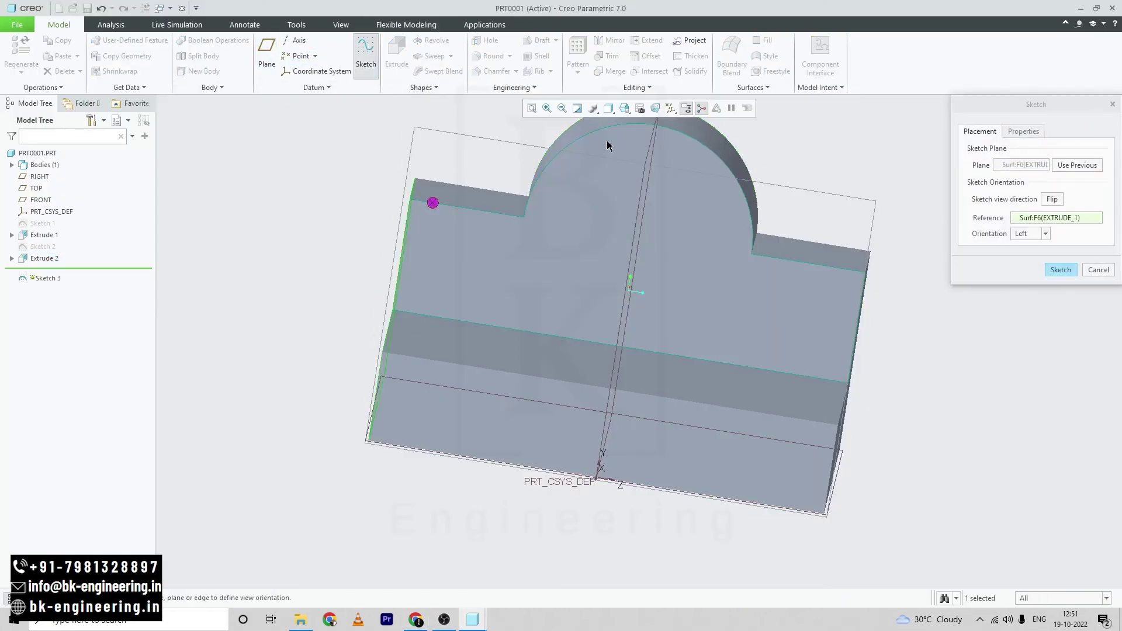
left_click(1060, 269)
left_click(685, 108)
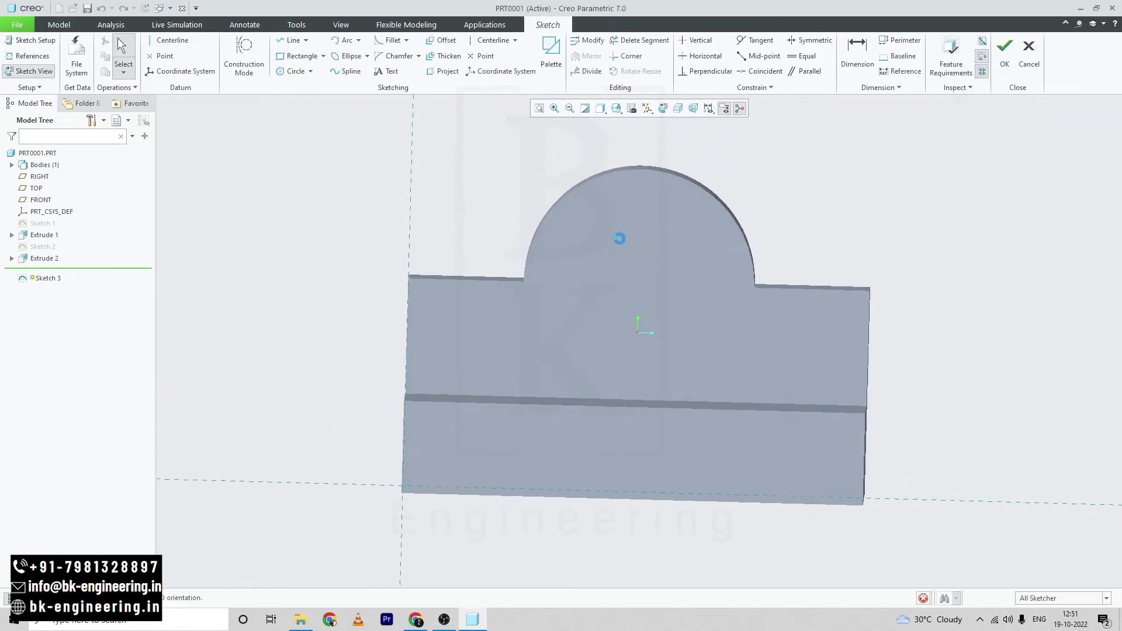
left_click(307, 71)
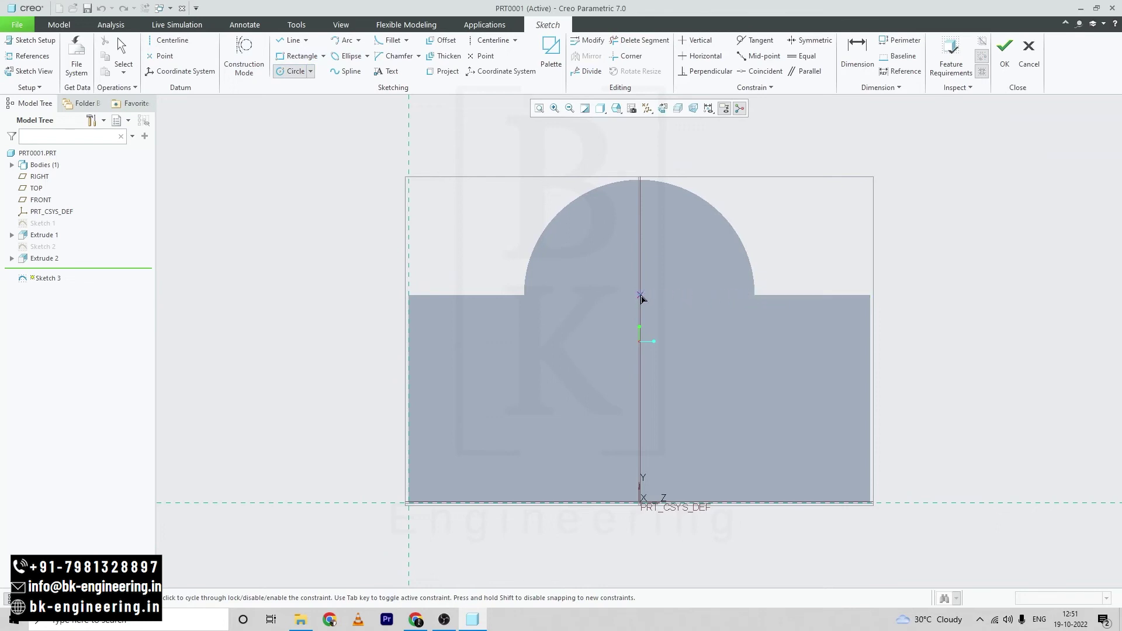
left_click(710, 293)
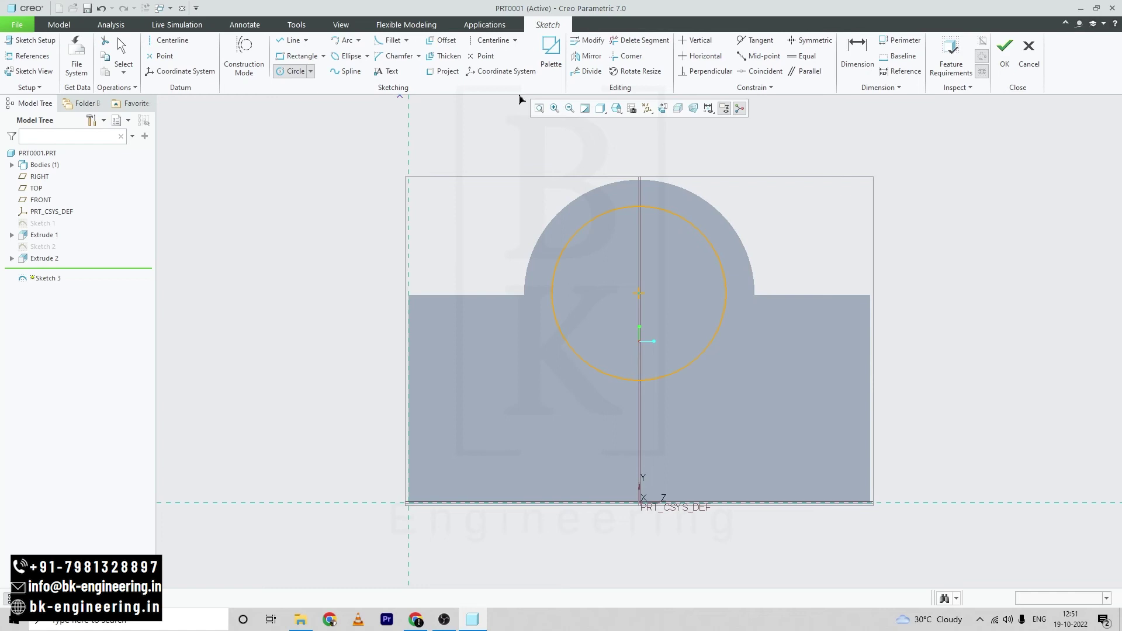
middle_click_drag(444, 244, 457, 244)
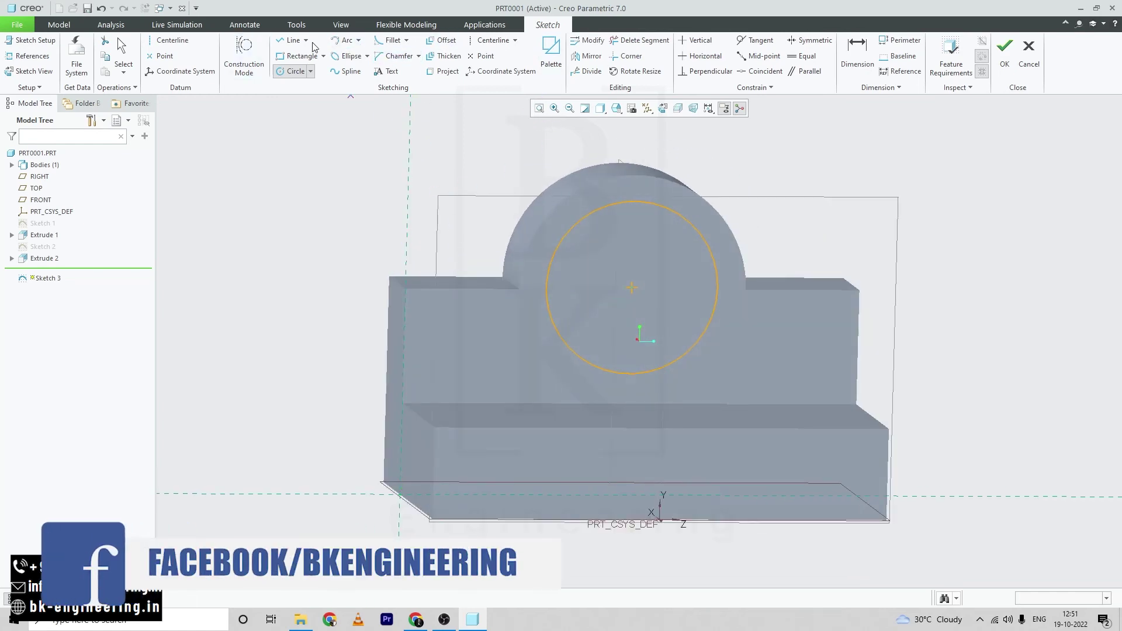
left_click(857, 50)
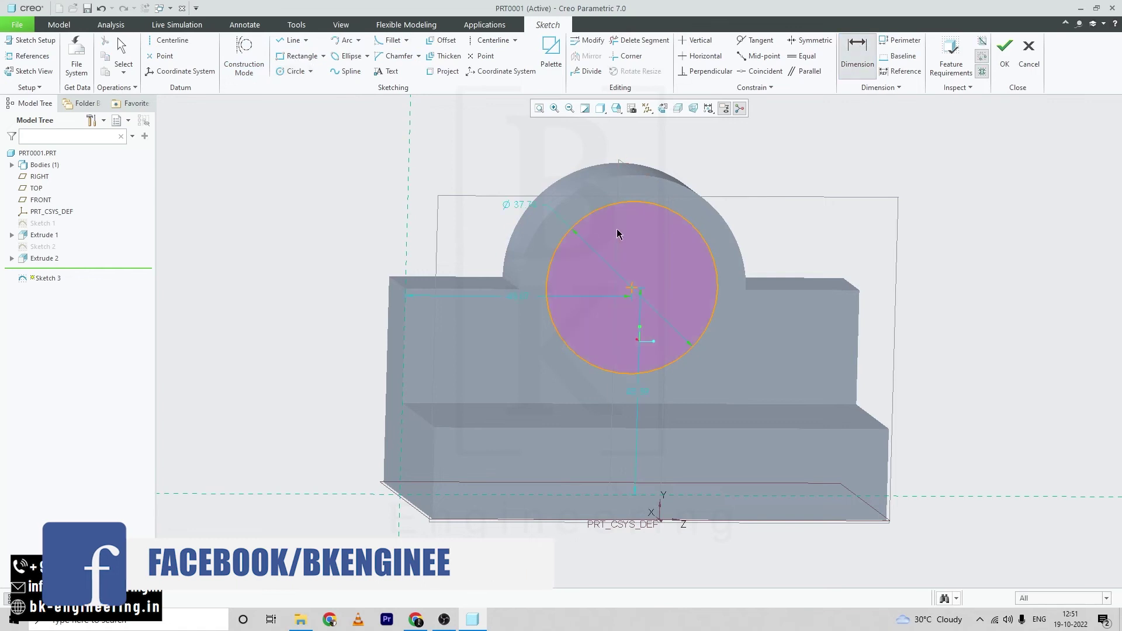
Set the circle's diameter to 40.
double_click(516, 206)
type("40")
key("Return")
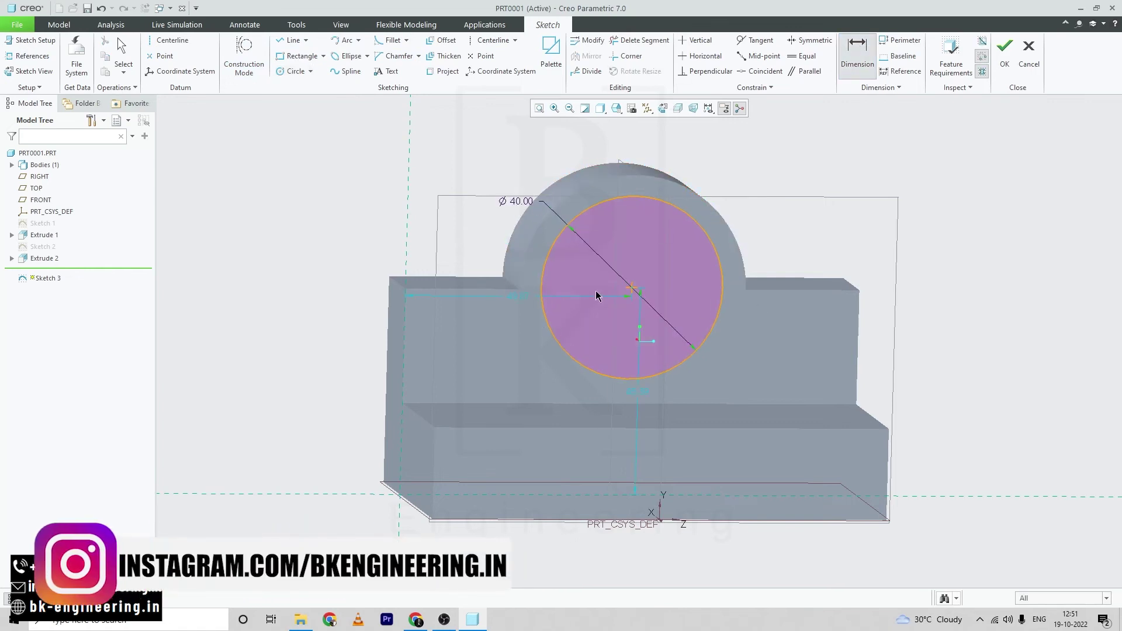
key("alt+Tab")
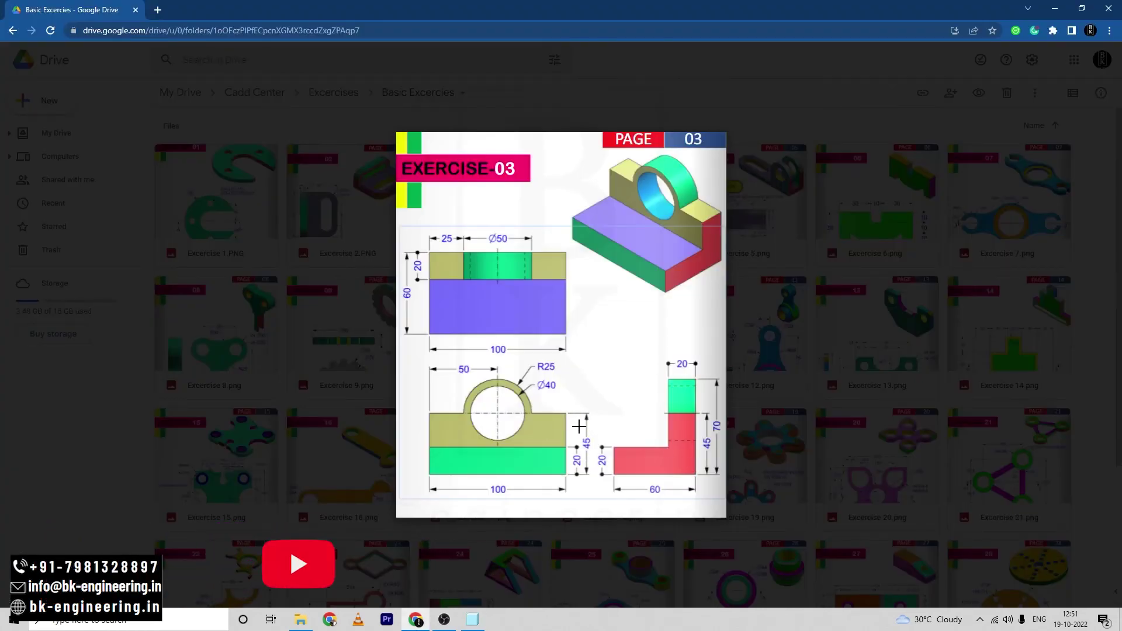
key("alt+Tab")
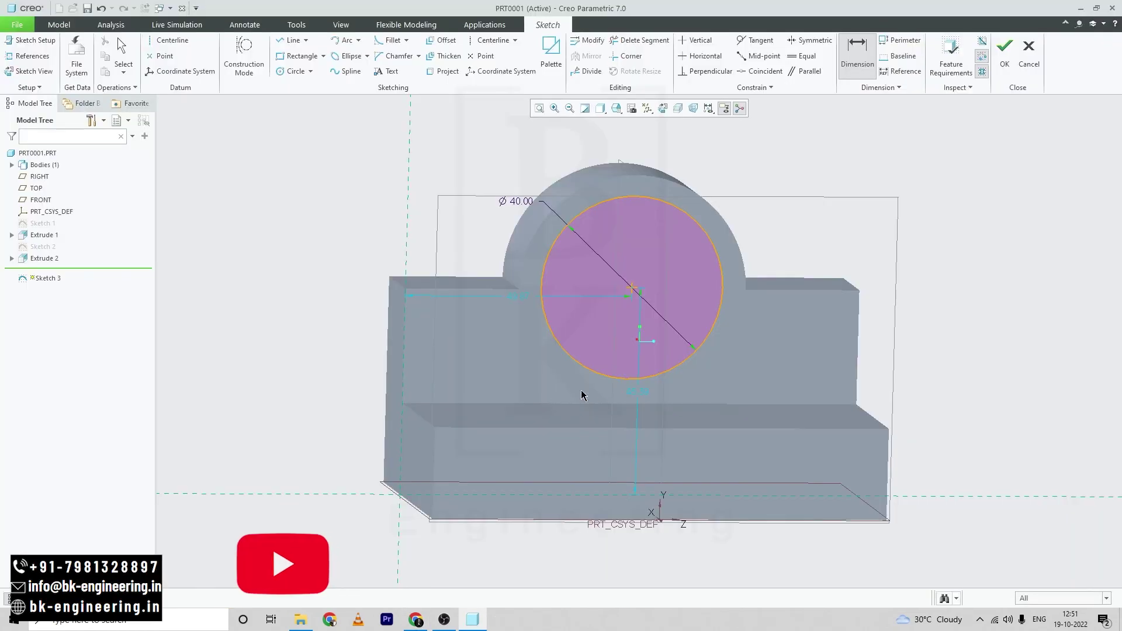
Locate the circle centre 45 above the base and 50 from the left edge, and finish the sketch.
middle_click(638, 394)
type("45")
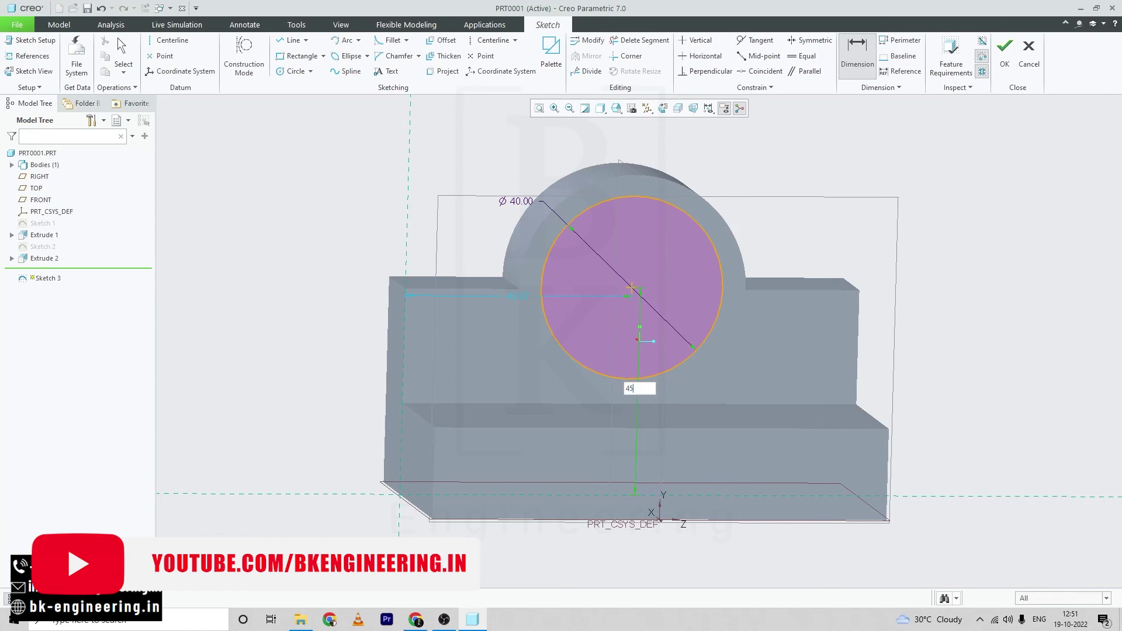
key("Return")
key("alt+Tab")
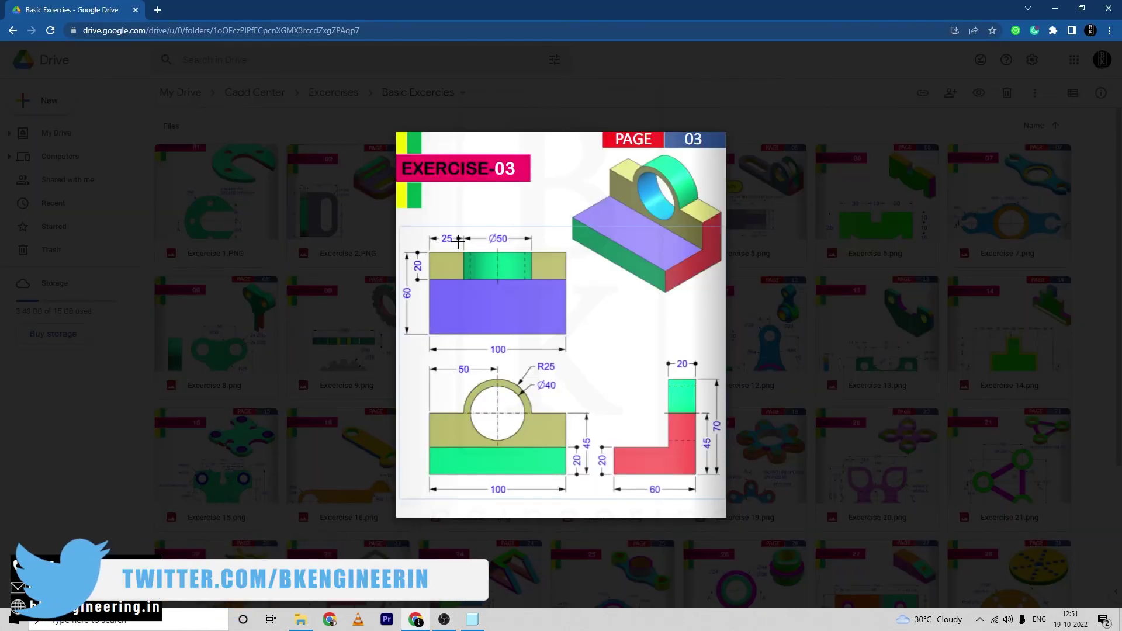
key("alt+Tab")
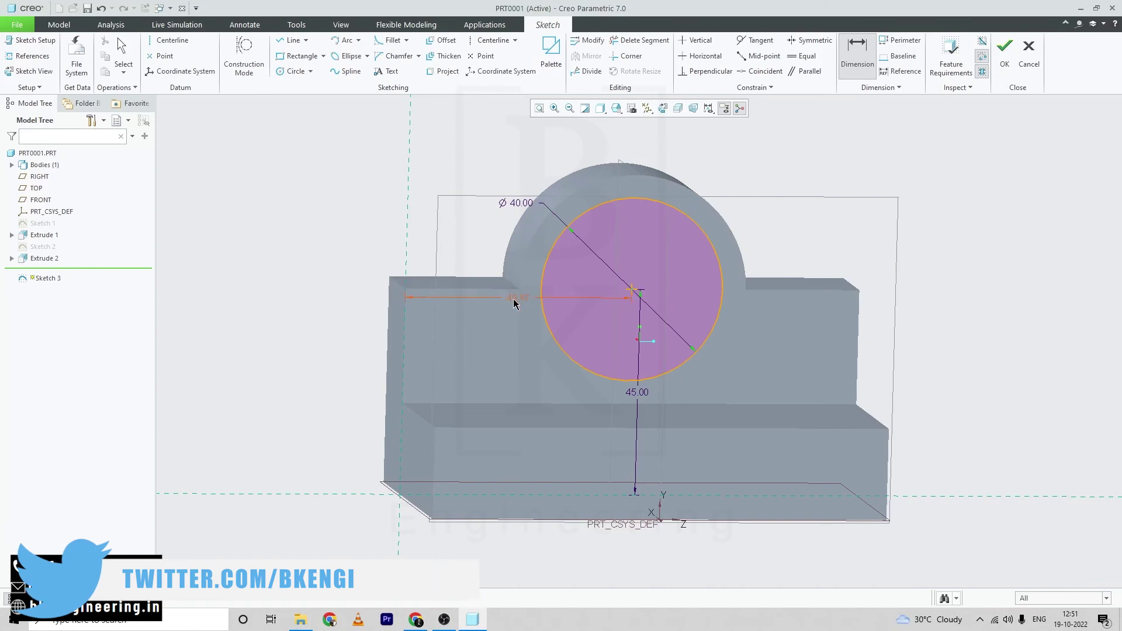
middle_click(517, 299)
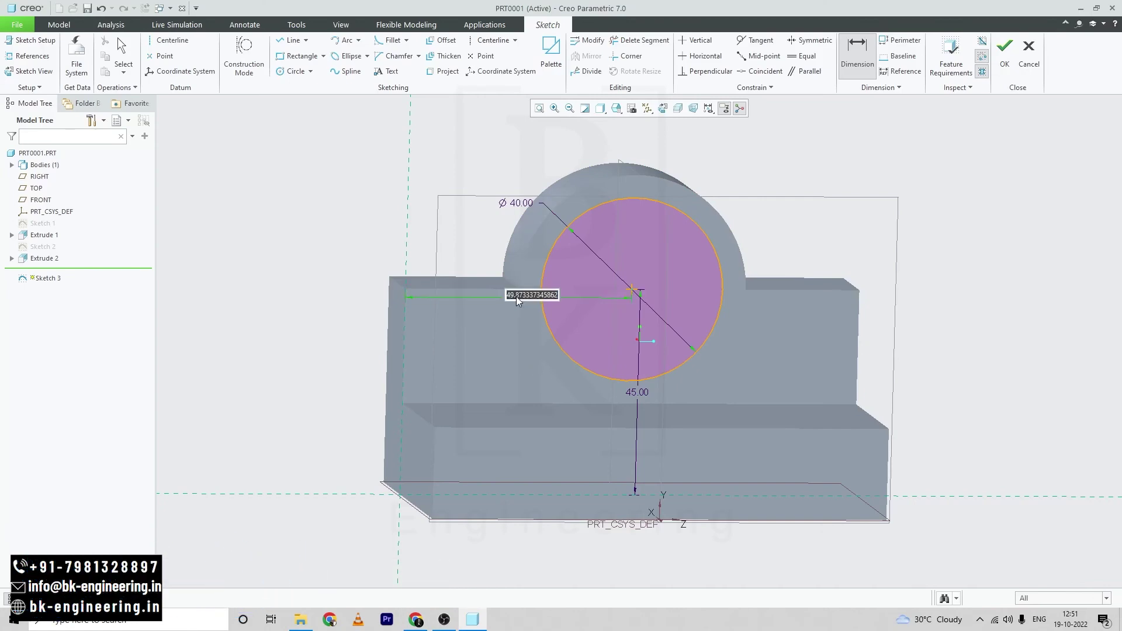
type("50")
key("Return")
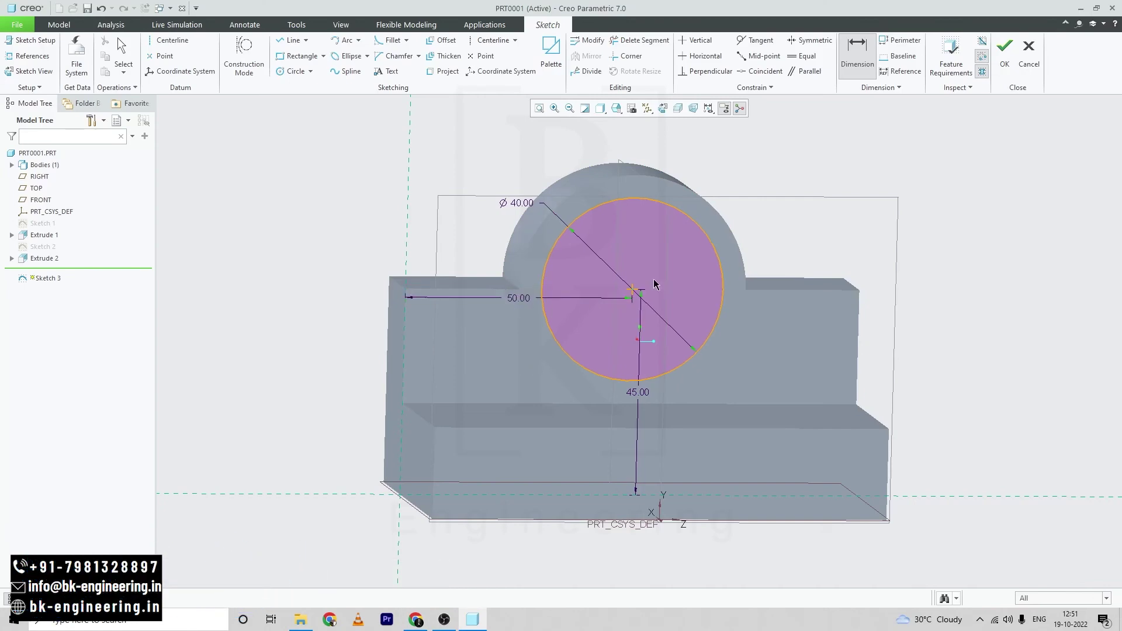
left_click(1004, 52)
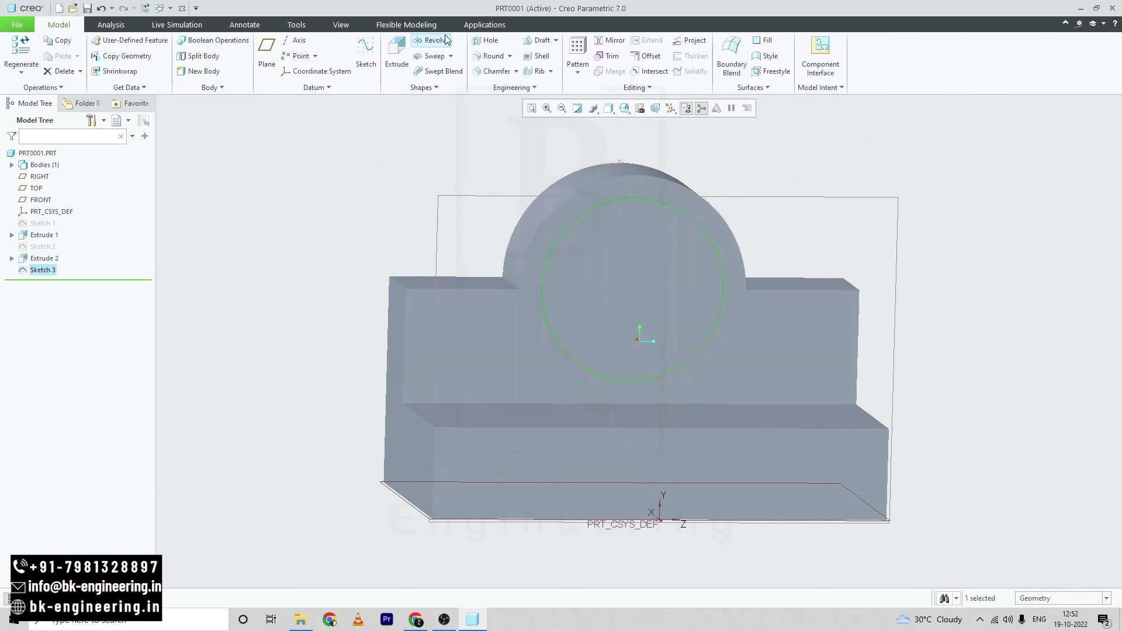
Extrude the circle as a flipped Remove Material cut with Through All depth.
left_click(400, 54)
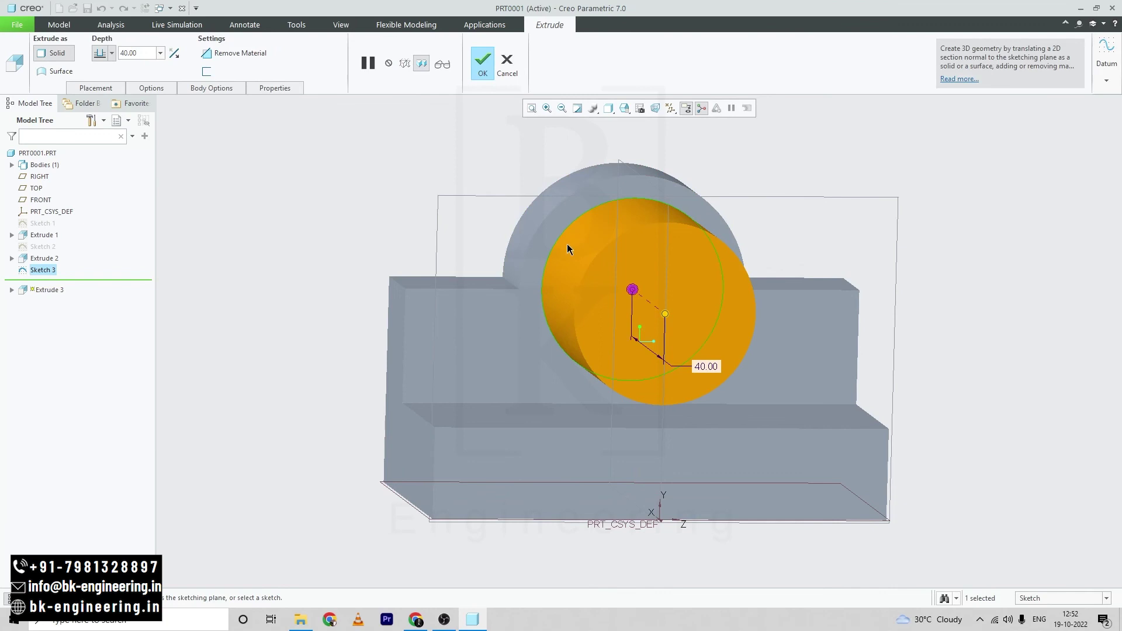
middle_click_drag(346, 208, 375, 211)
left_click(234, 52)
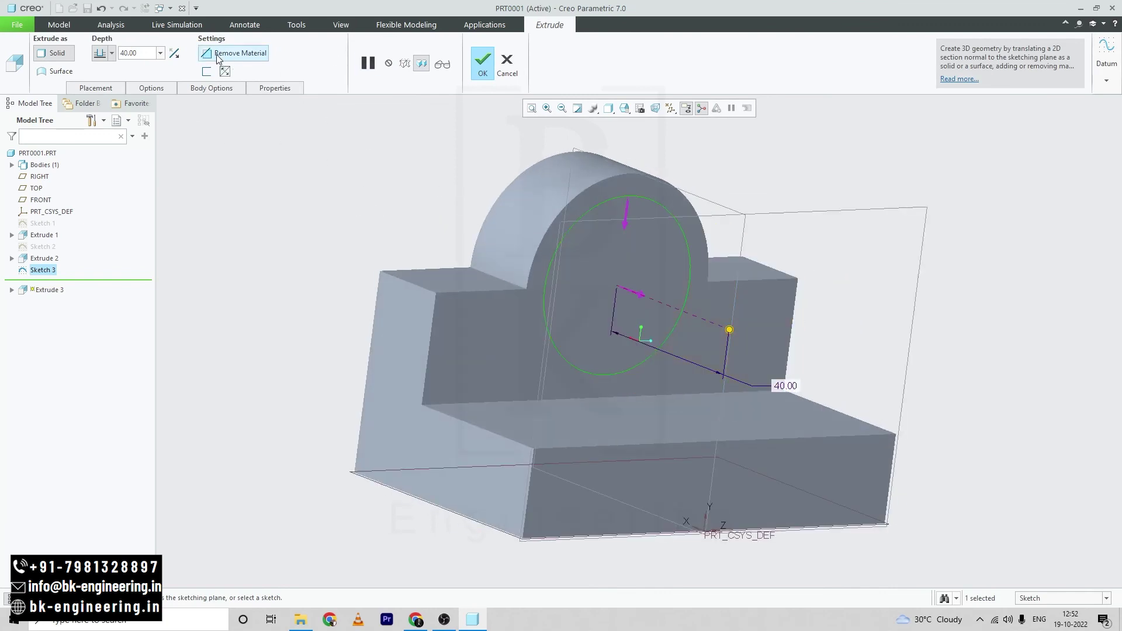
left_click(177, 53)
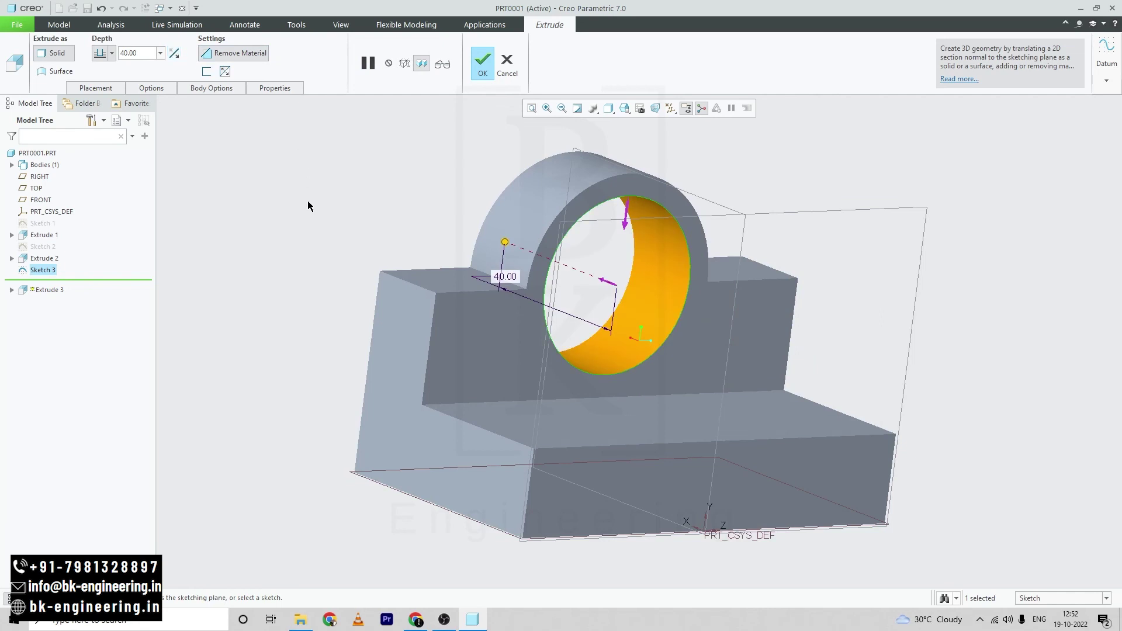
middle_click_drag(308, 205, 296, 195)
left_click(159, 54)
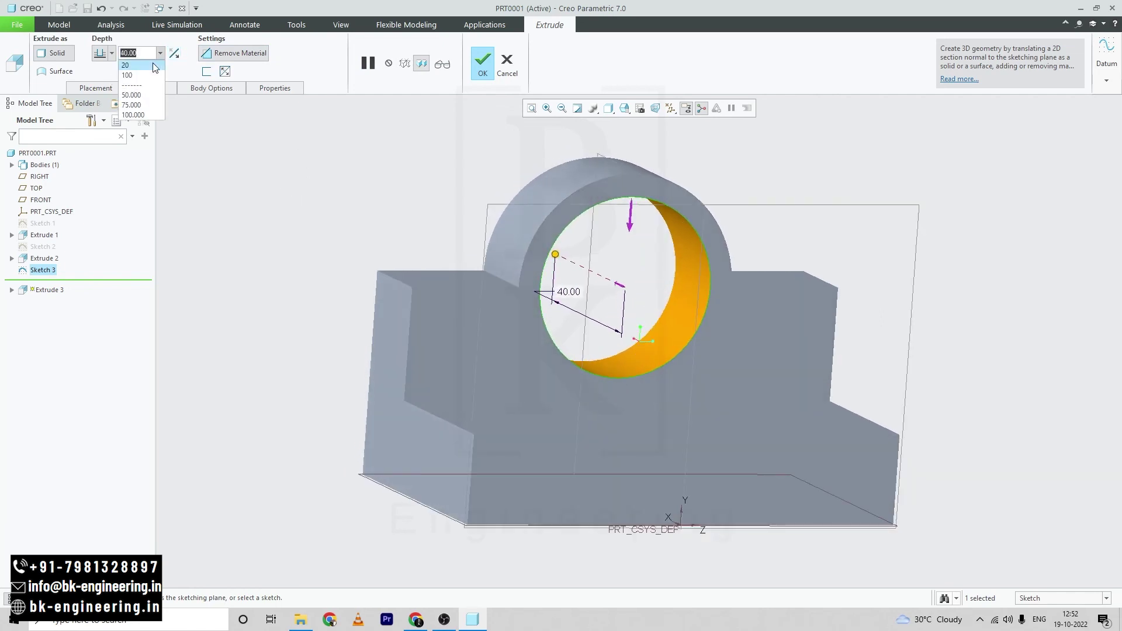
left_click(107, 76)
left_click(113, 53)
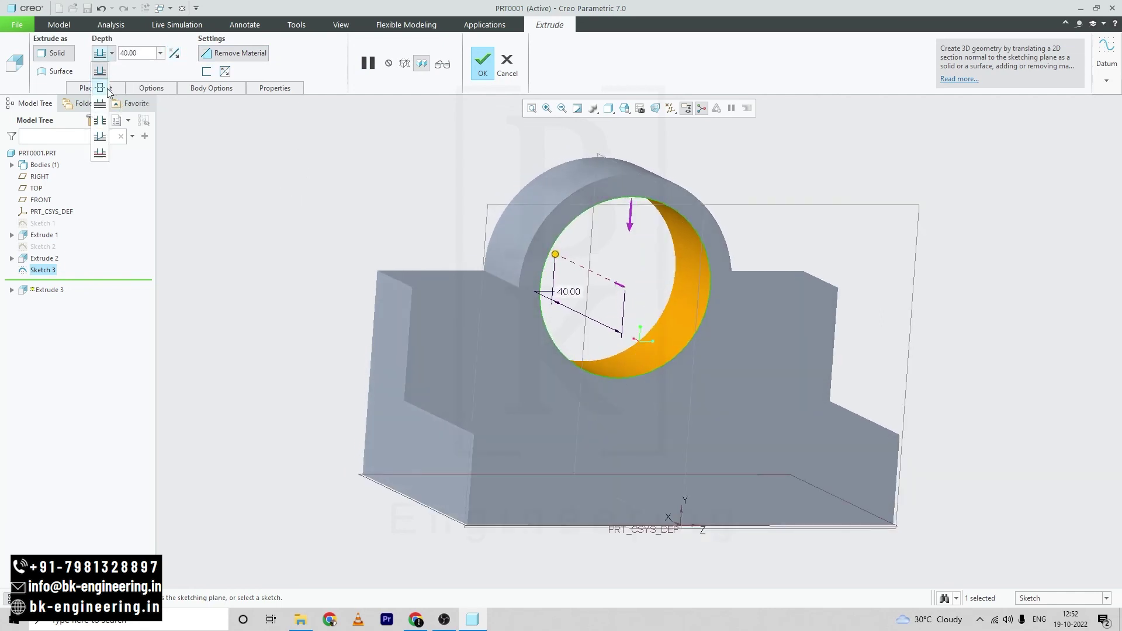
left_click(105, 109)
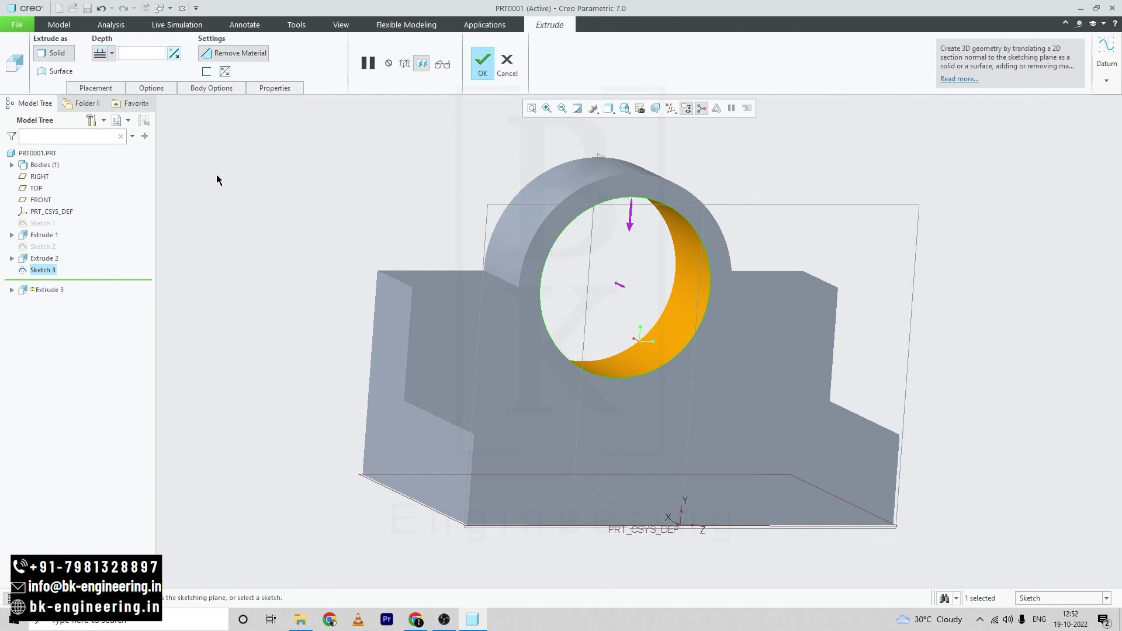
left_click(482, 63)
mouse_move(406, 146)
middle_mouse_down()
mouse_move(371, 140)
mouse_move(376, 163)
middle_mouse_up()
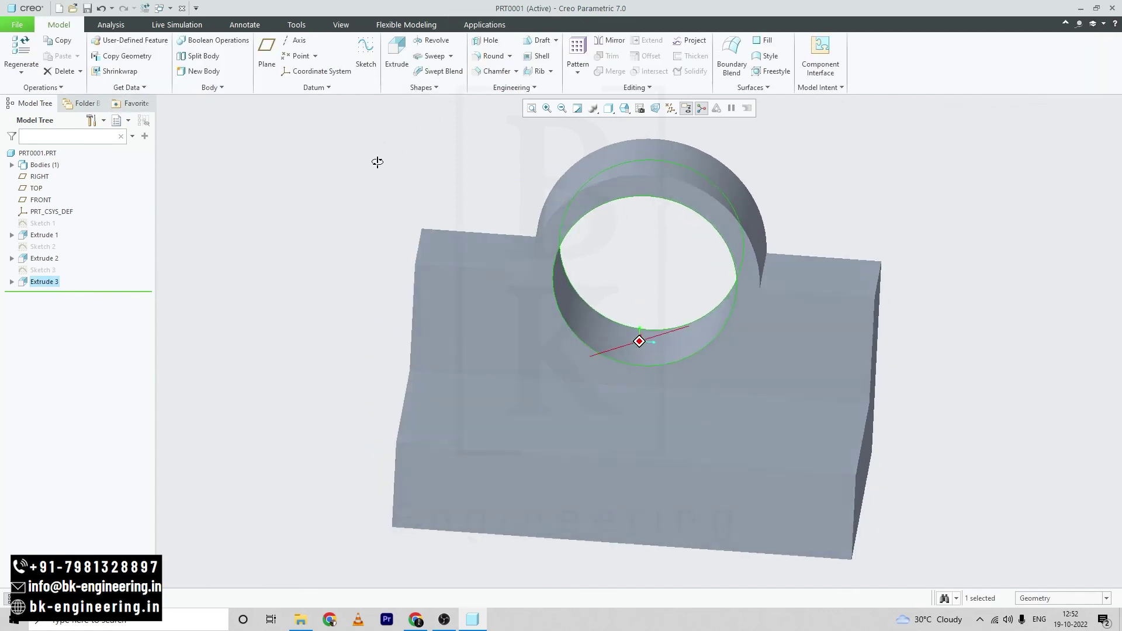
Hide all datum planes, axes and coordinate systems and switch the display to Shading With Edges.
key("alt+Tab")
key("alt+Tab")
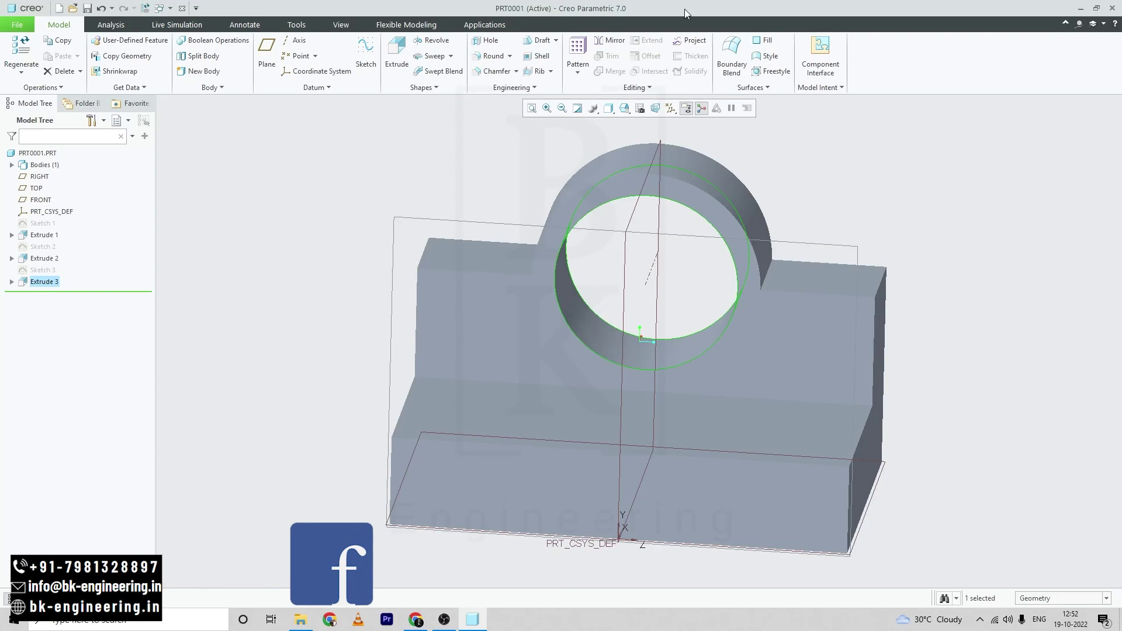
left_click(689, 109)
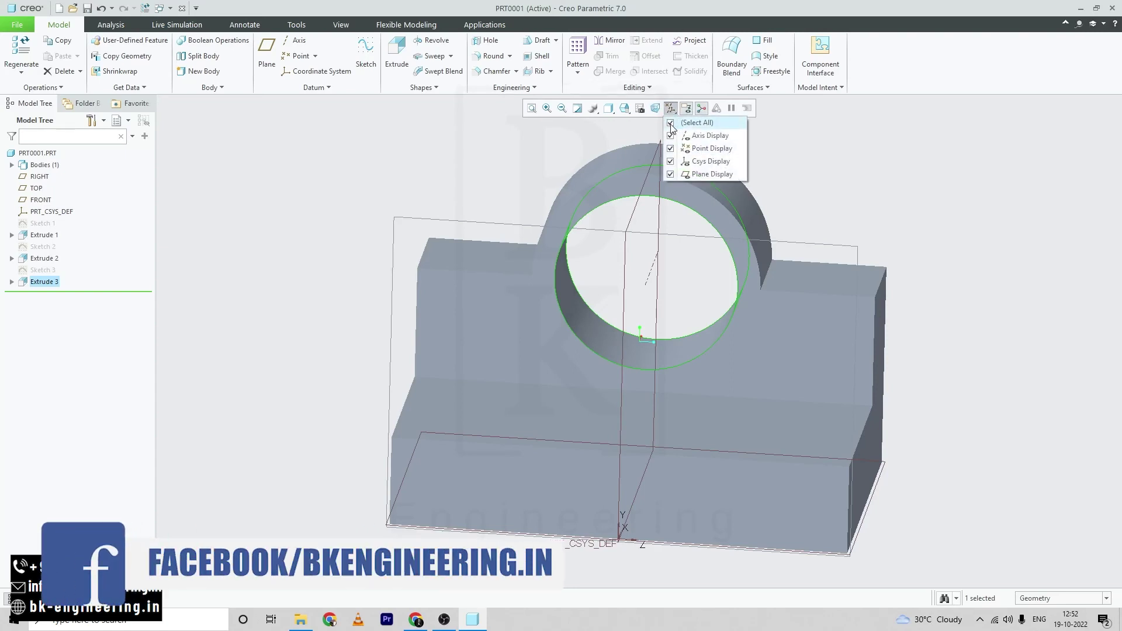
left_click(671, 122)
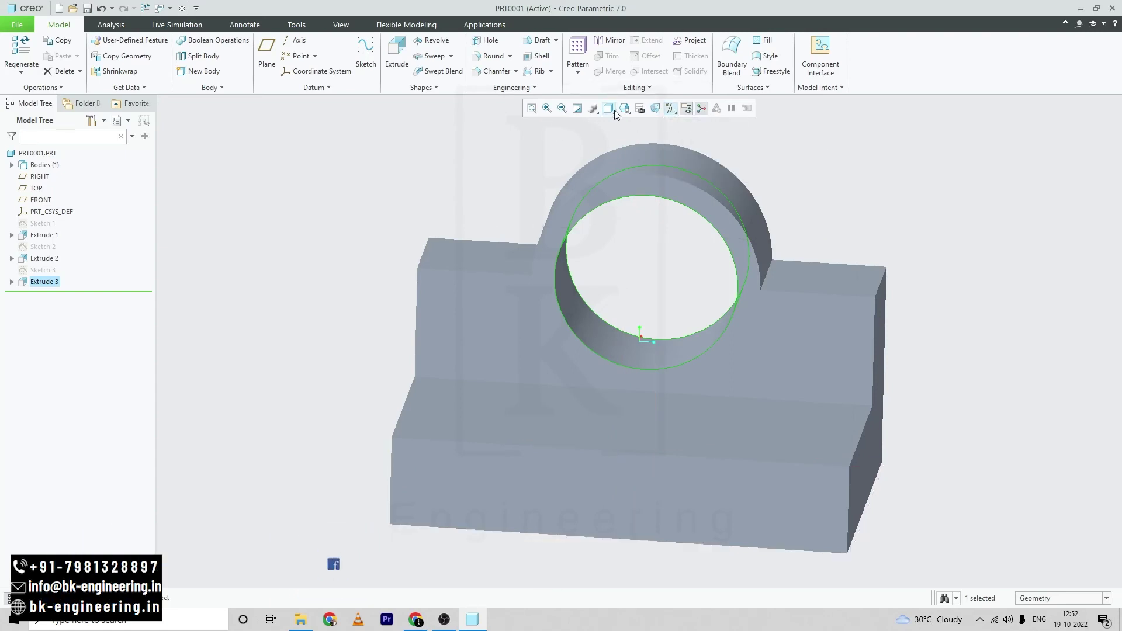
left_click(608, 108)
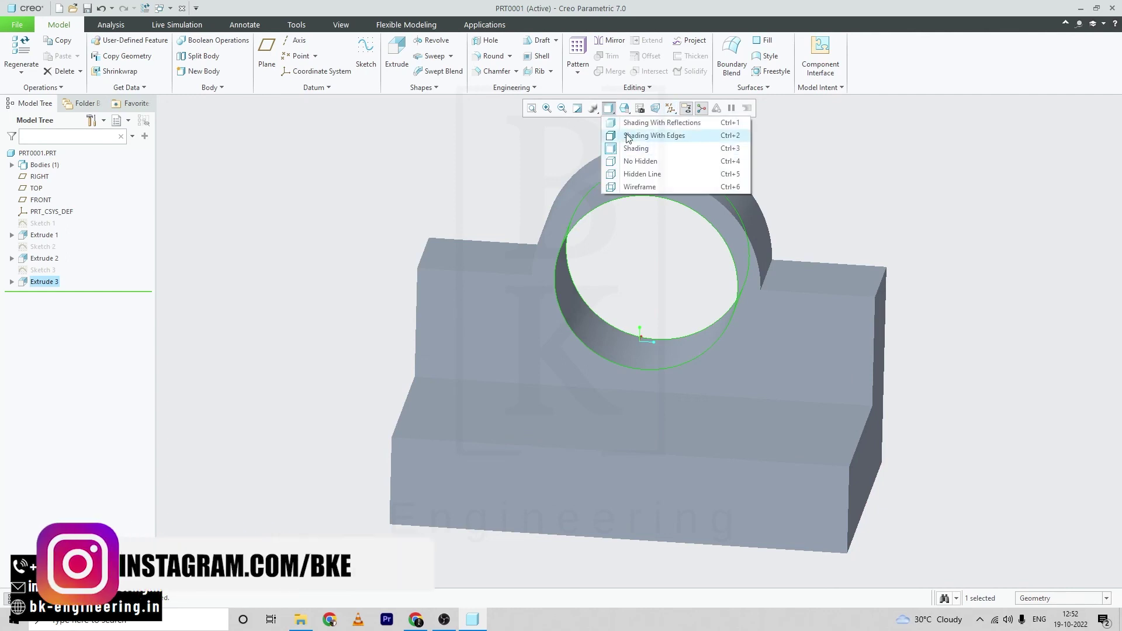
left_click(629, 136)
mouse_move(894, 219)
middle_mouse_down()
mouse_move(839, 225)
mouse_move(947, 165)
middle_mouse_up()
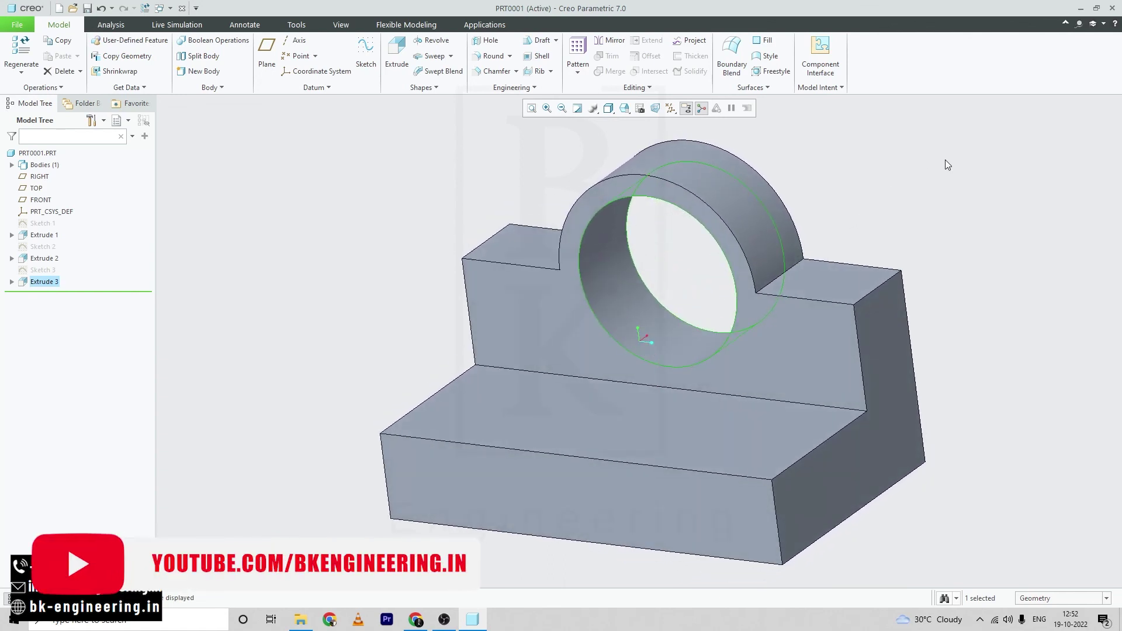